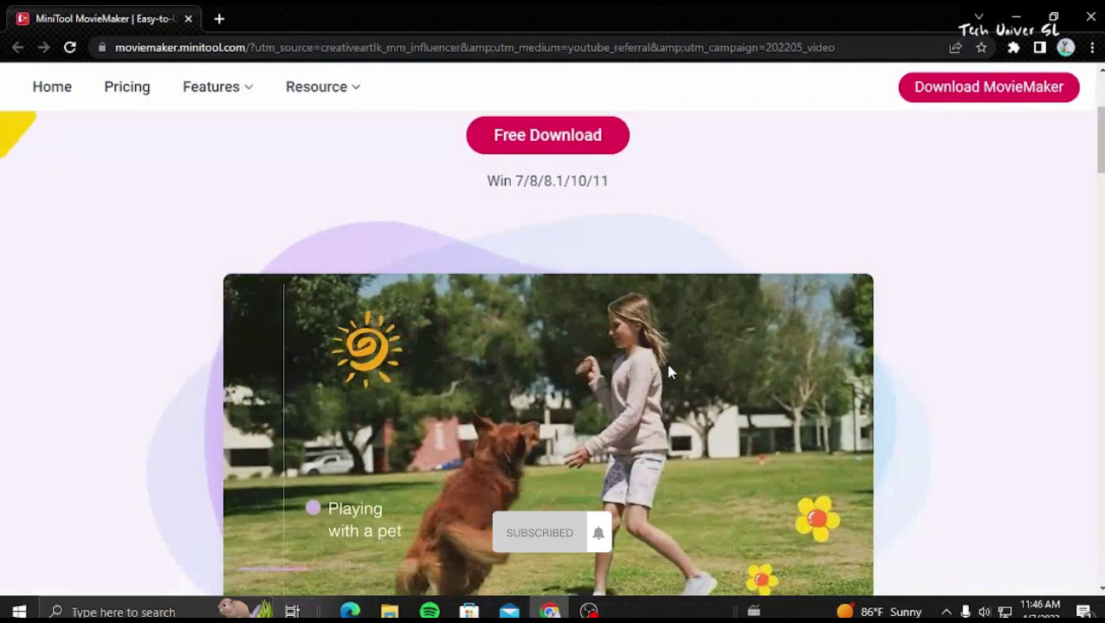
# Look through the MiniTool MovieMaker home page, from the editing features down to the footer.
pyautogui.scroll(-8, 668, 372)
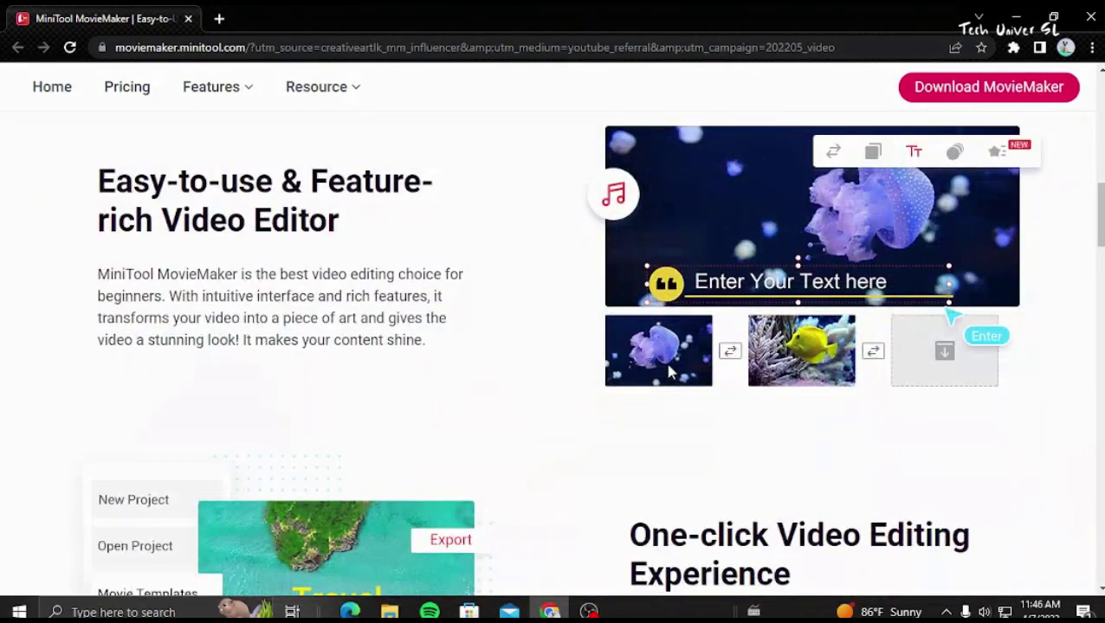
pyautogui.scroll(-8, 668, 372)
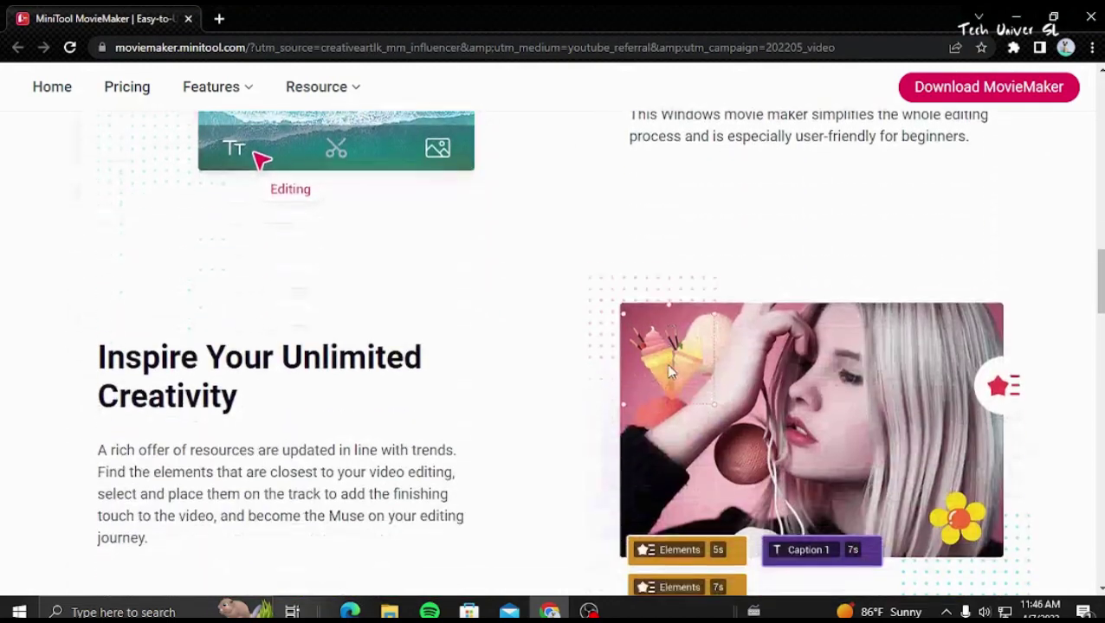
pyautogui.scroll(-8, 670, 370)
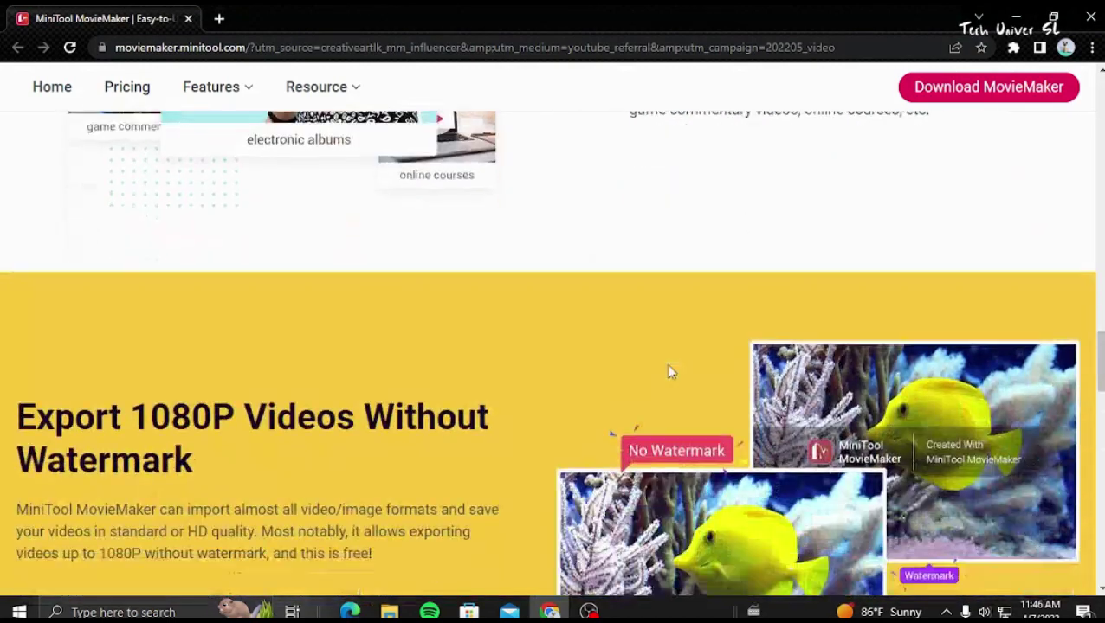
pyautogui.scroll(-5, 668, 373)
pyautogui.scroll(2, 668, 372)
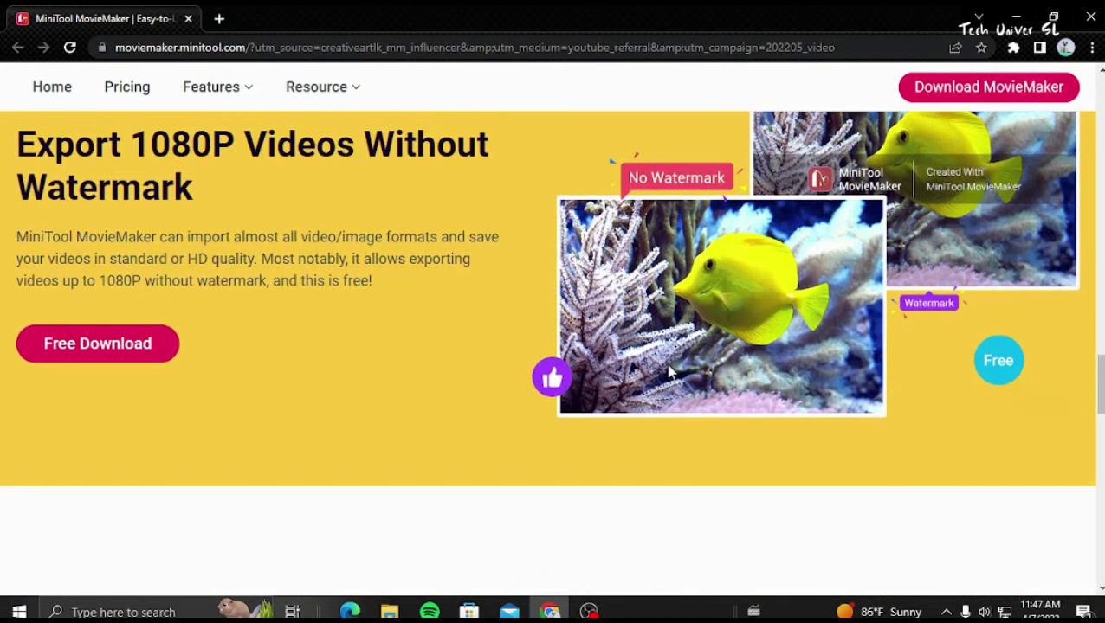
pyautogui.scroll(-9, 668, 372)
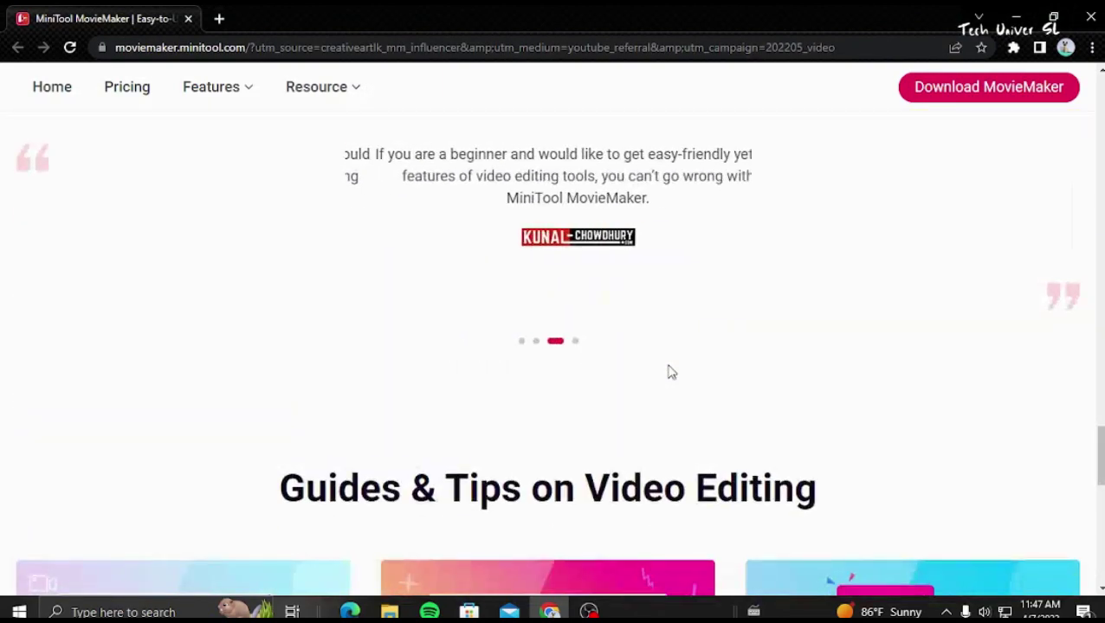
pyautogui.scroll(-8, 669, 371)
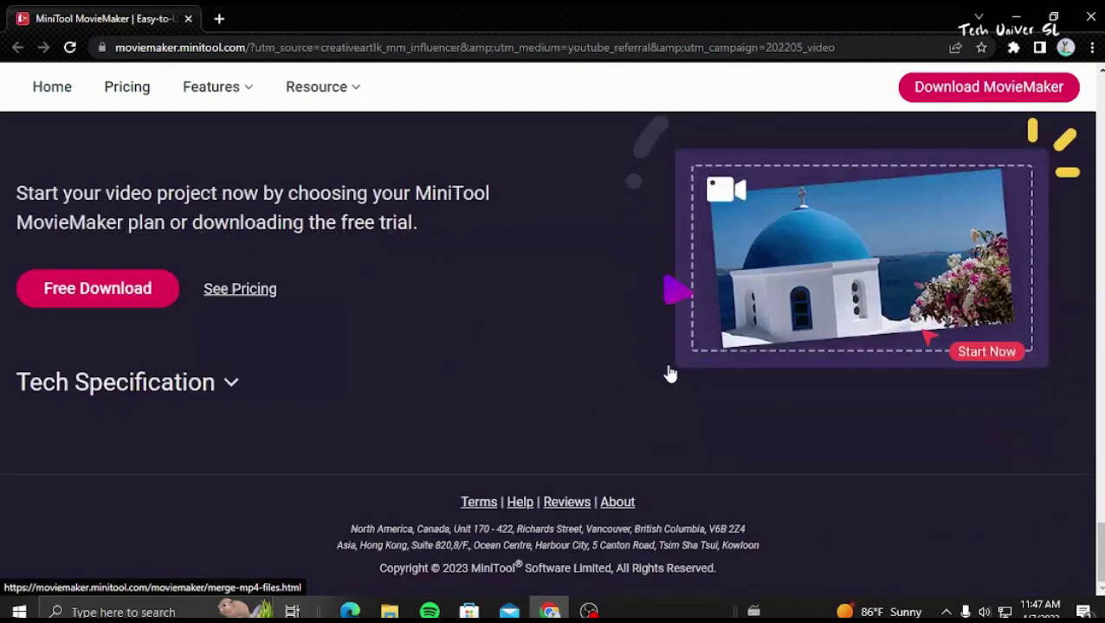
pyautogui.scroll(10, 670, 364)
pyautogui.scroll(-8, 670, 365)
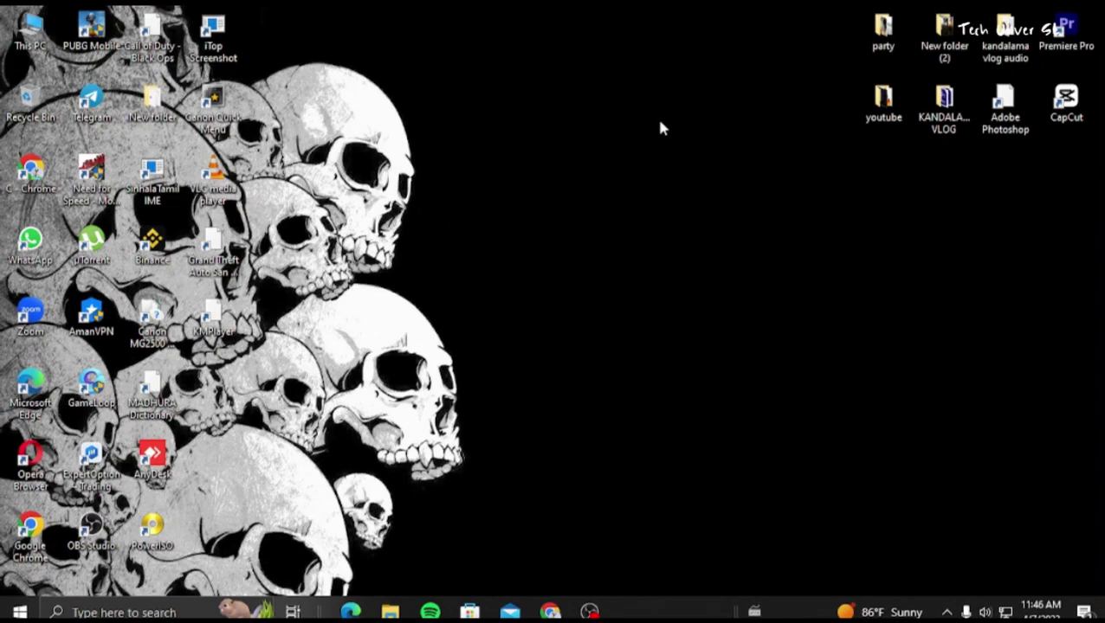
# Refresh the desktop and switch to Chrome with the MiniTool MovieMaker home page.
pyautogui.rightClick(658, 121)
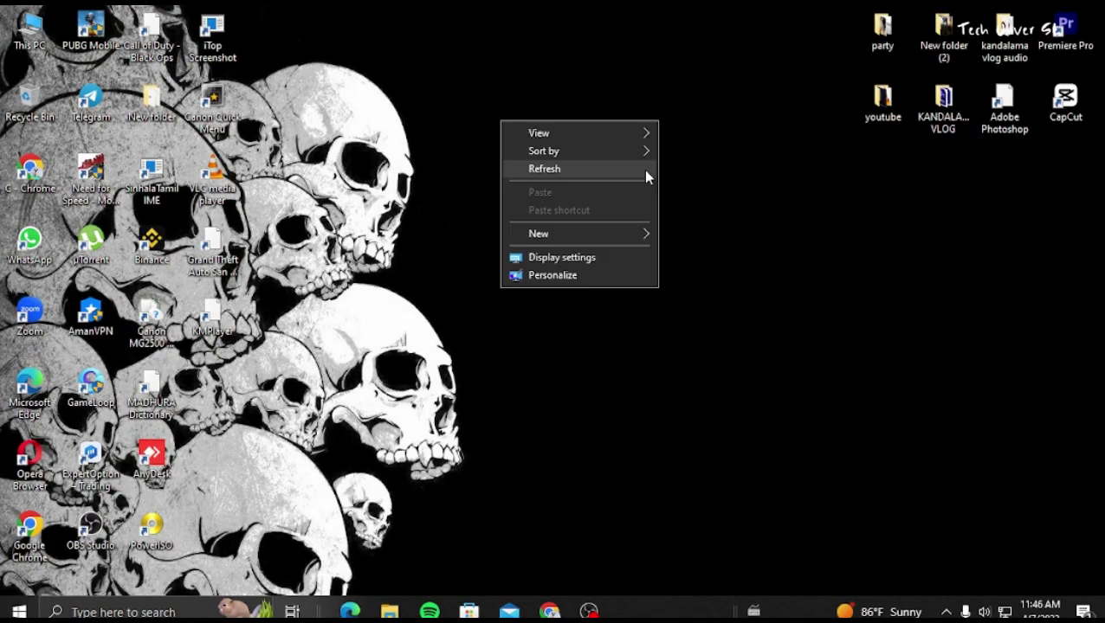
pyautogui.click(629, 170)
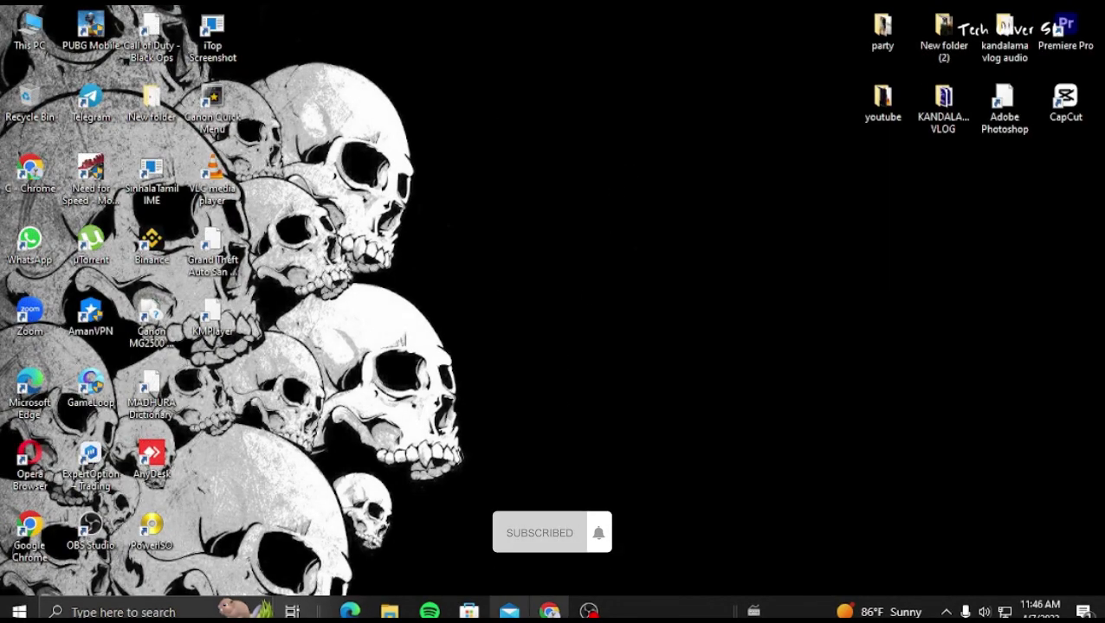
pyautogui.click(549, 612)
pyautogui.click(695, 147)
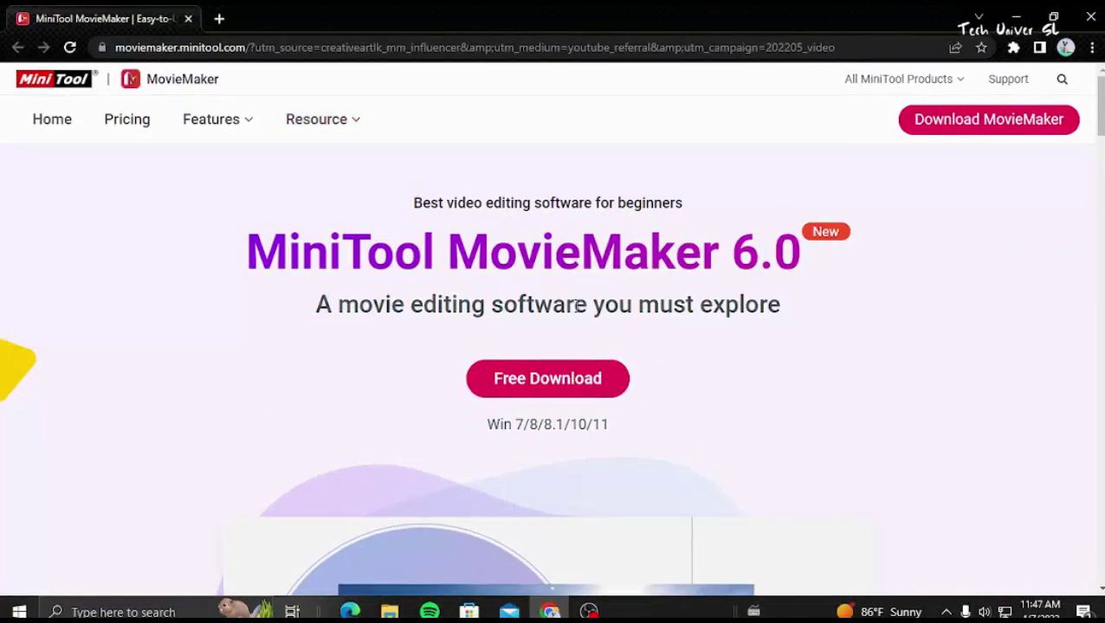
# Download the free MiniTool MovieMaker installer and set mmm-setup.exe to open when done.
pyautogui.click(521, 379)
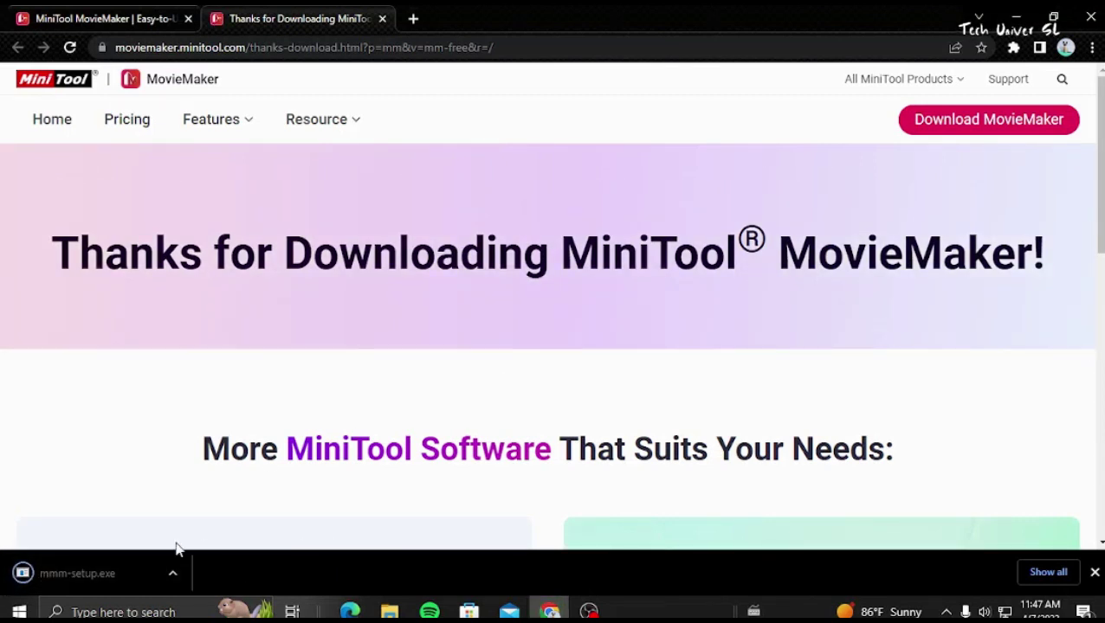
pyautogui.click(172, 573)
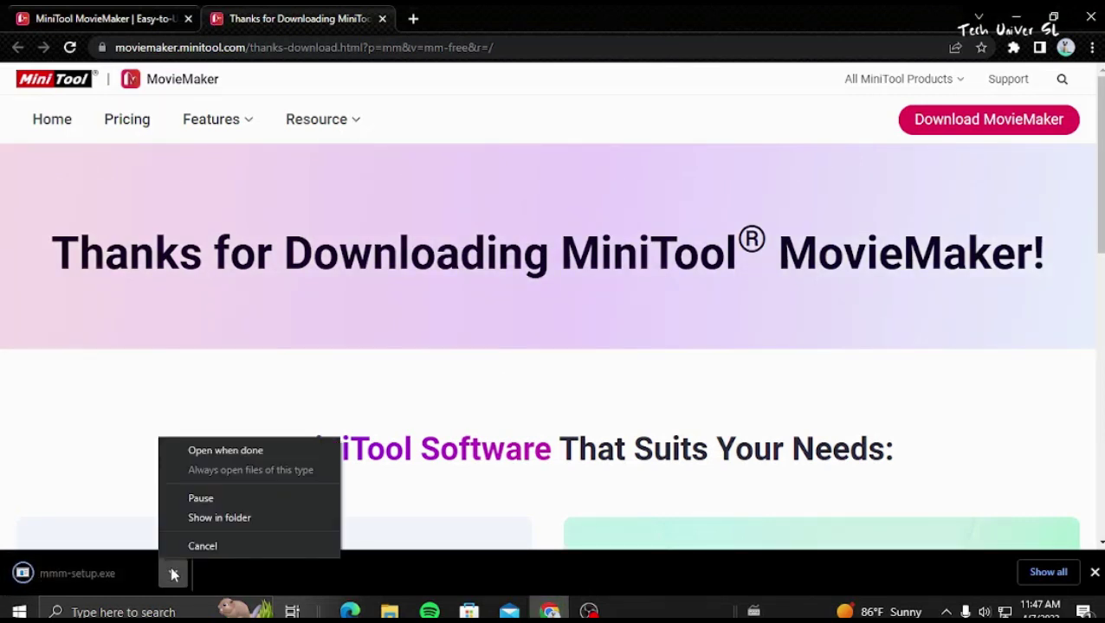
pyautogui.click(194, 451)
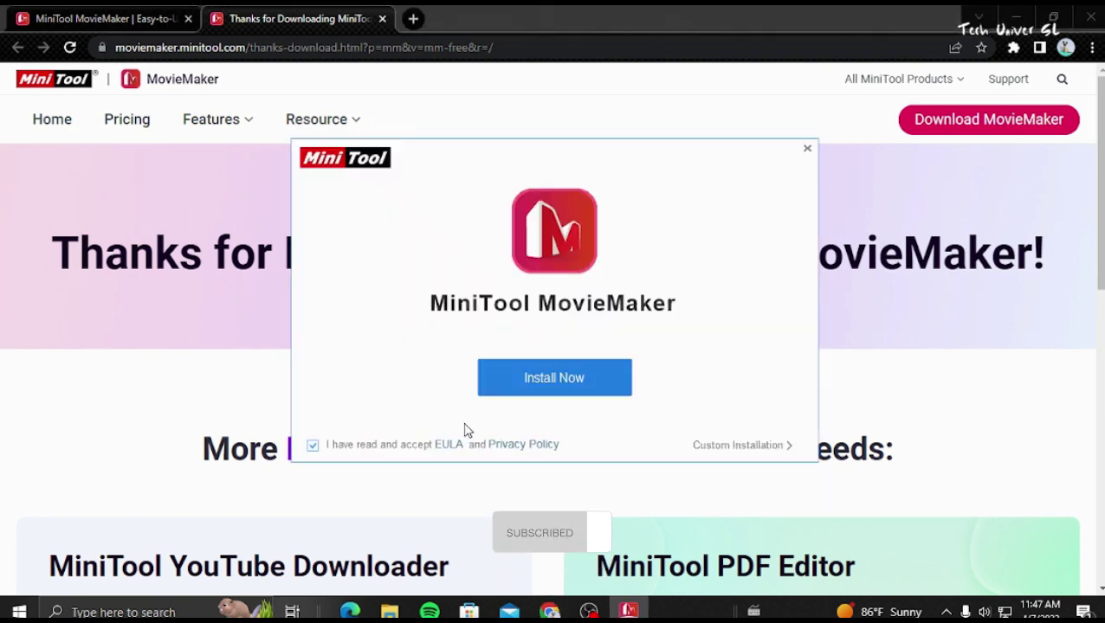
# Install MiniTool MovieMaker with the default options and close the Chrome window.
pyautogui.click(559, 378)
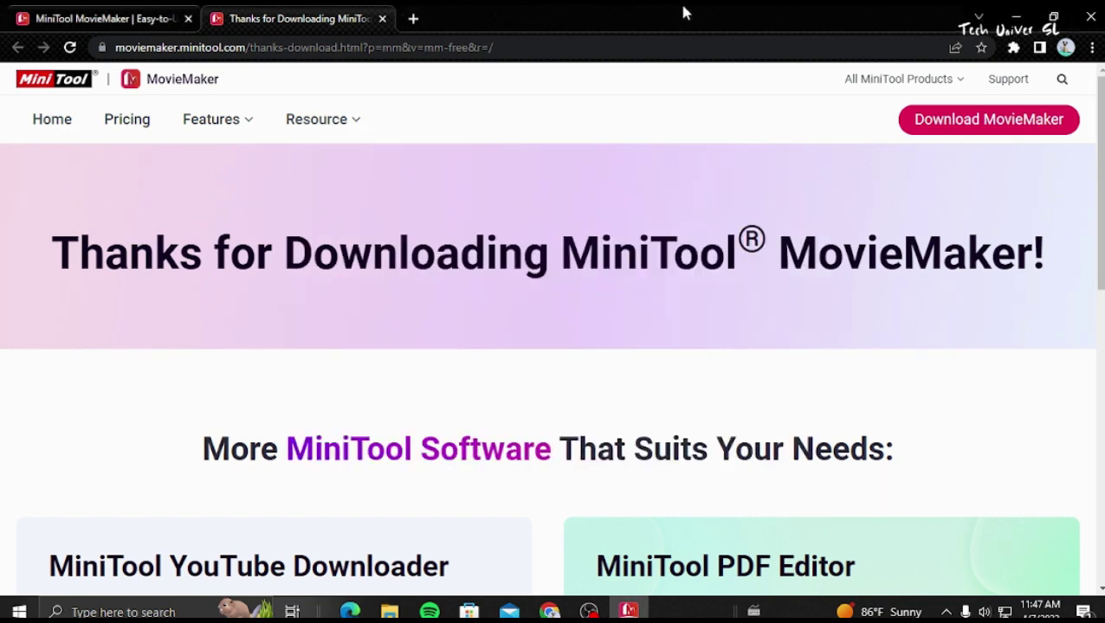
pyautogui.moveTo(681, 7); pyautogui.dragTo(821, 320)
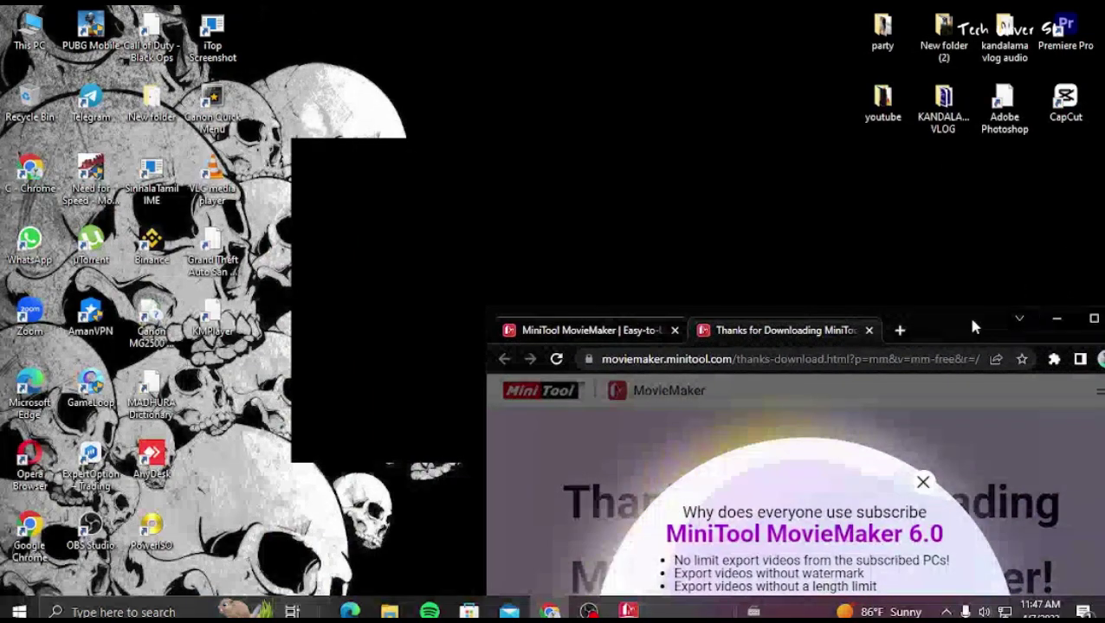
pyautogui.moveTo(966, 313); pyautogui.dragTo(889, 459)
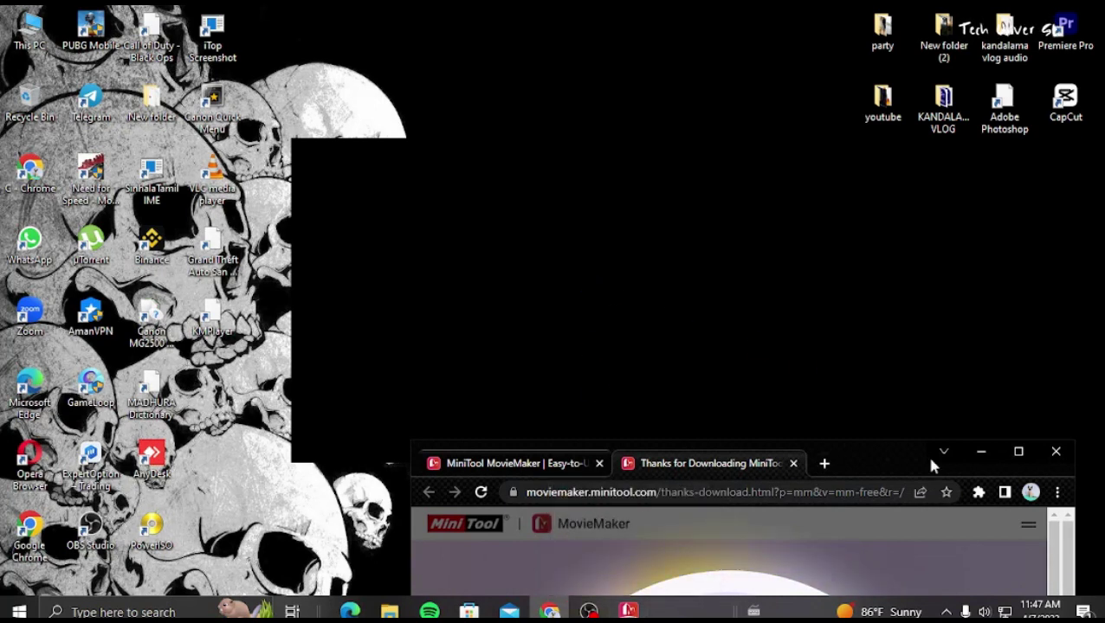
pyautogui.click(1052, 453)
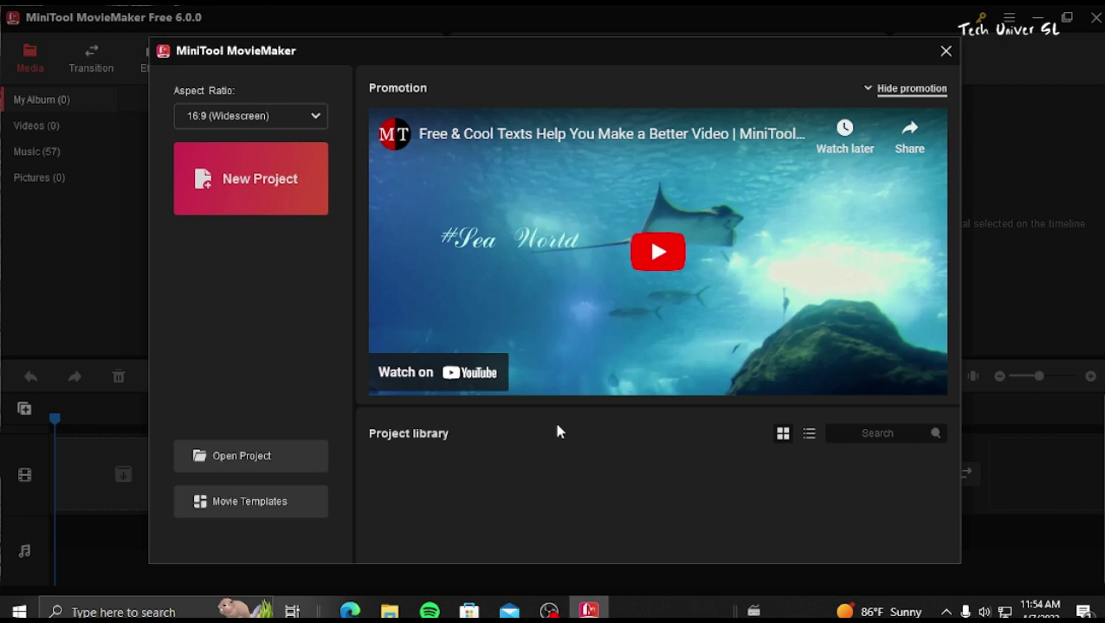
# Create a new MiniTool MovieMaker project with the 16:9 (Widescreen) aspect ratio.
pyautogui.click(227, 156)
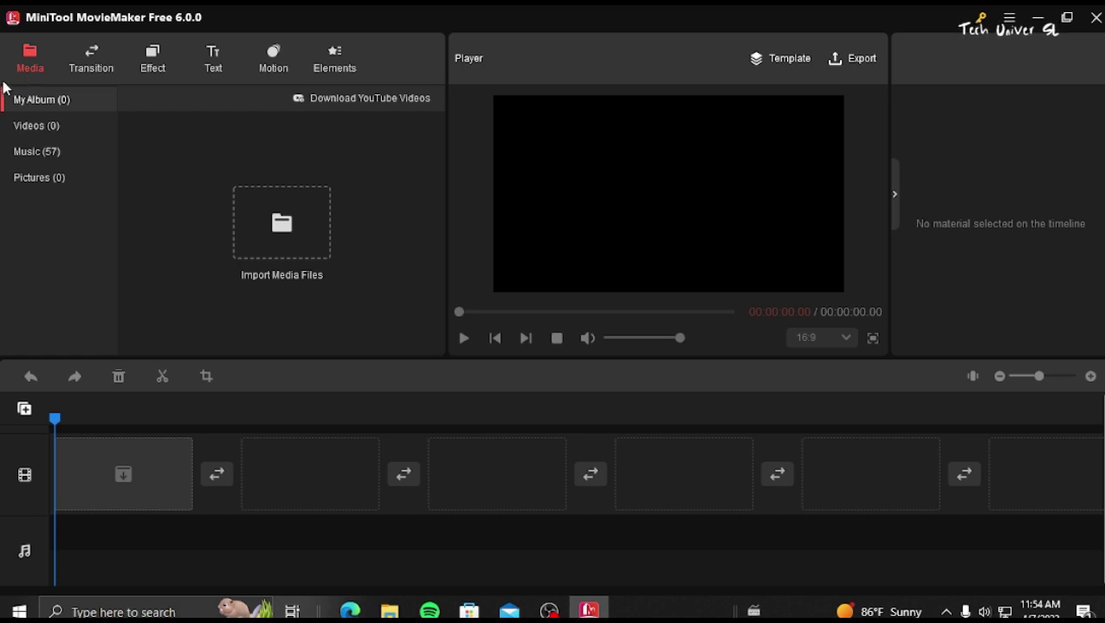
# Look through the transition, effect, text, motion and elements libraries, then return to the media library.
pyautogui.click(75, 67)
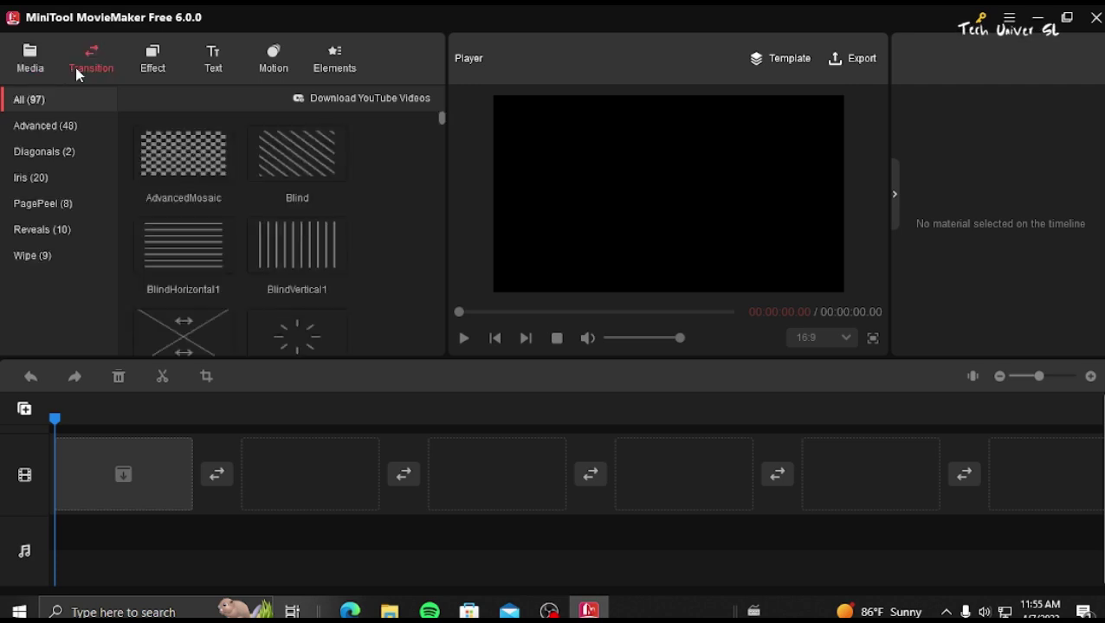
pyautogui.click(159, 62)
pyautogui.scroll(-5, 303, 277)
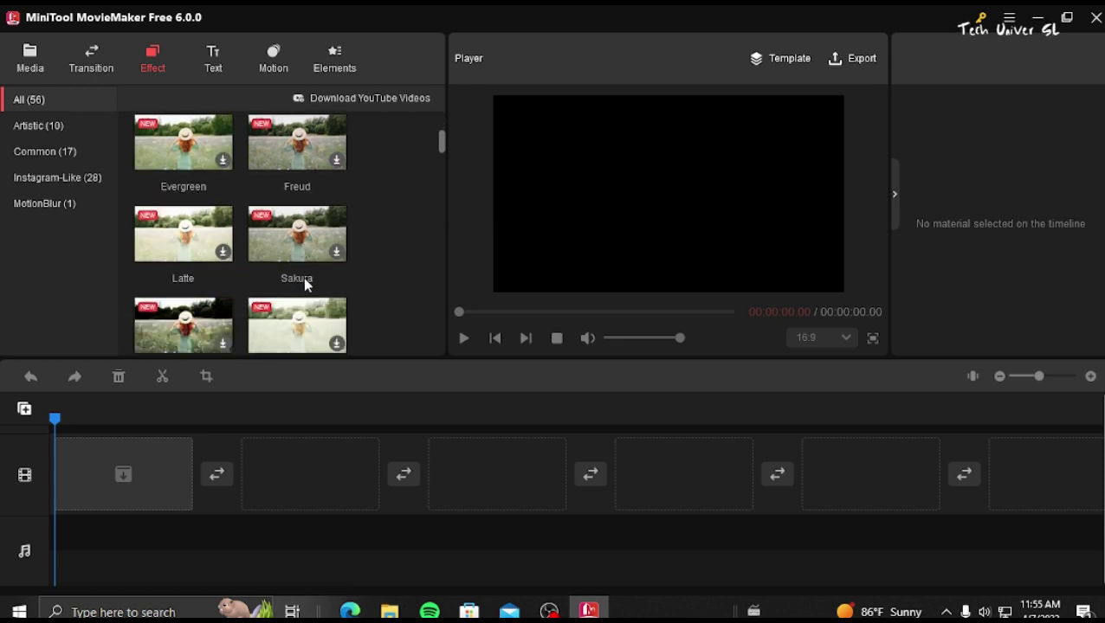
pyautogui.click(209, 52)
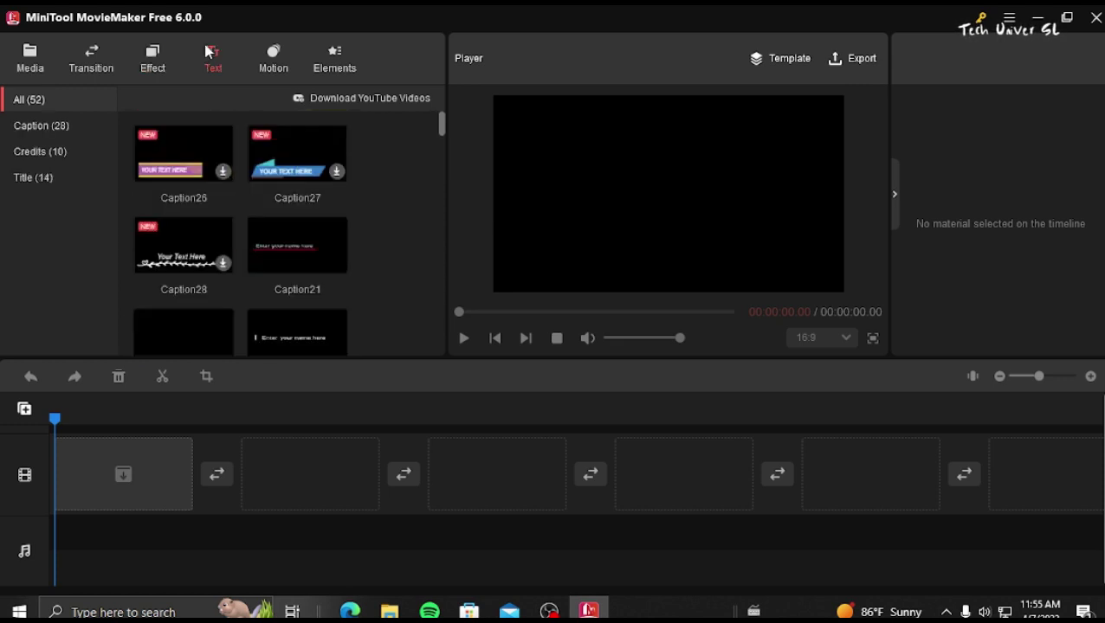
pyautogui.click(275, 55)
pyautogui.scroll(-3, 294, 204)
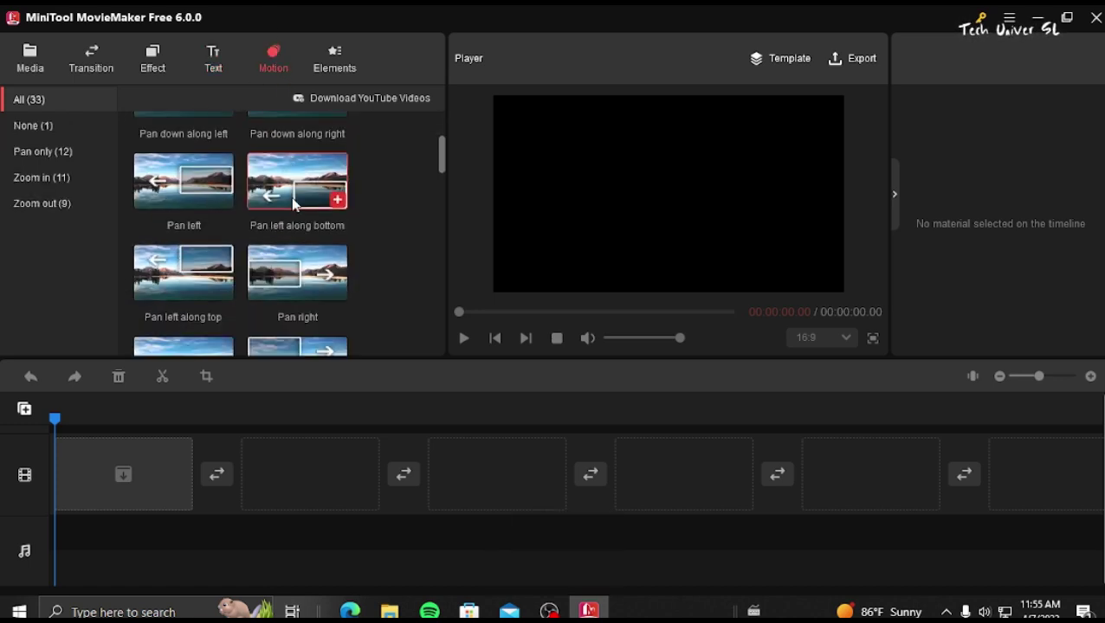
pyautogui.scroll(3, 292, 204)
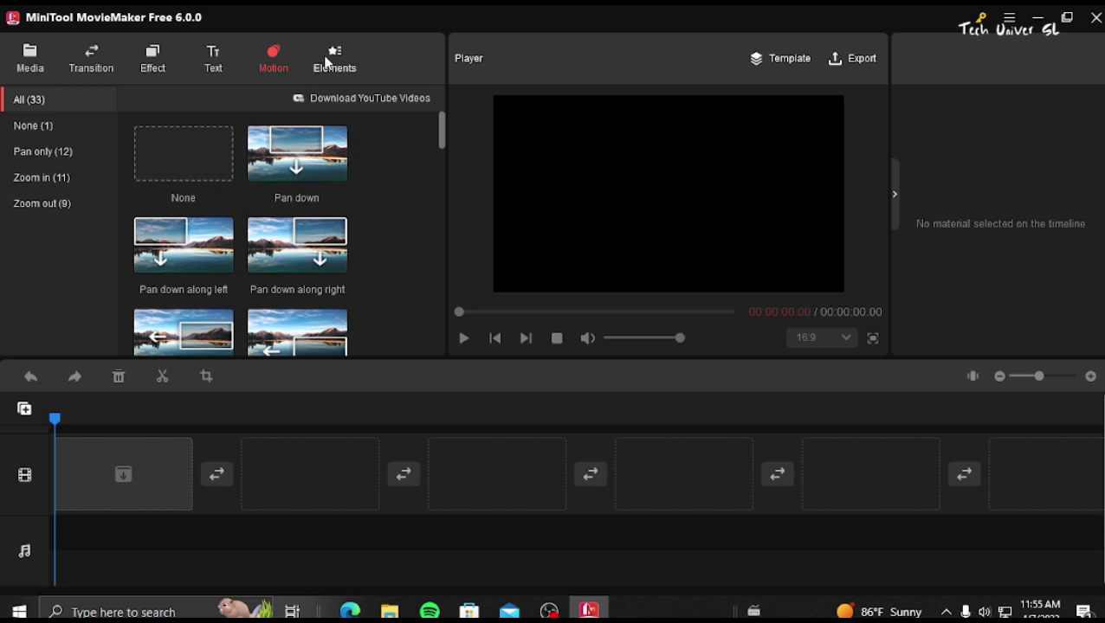
pyautogui.click(327, 61)
pyautogui.scroll(-2, 286, 206)
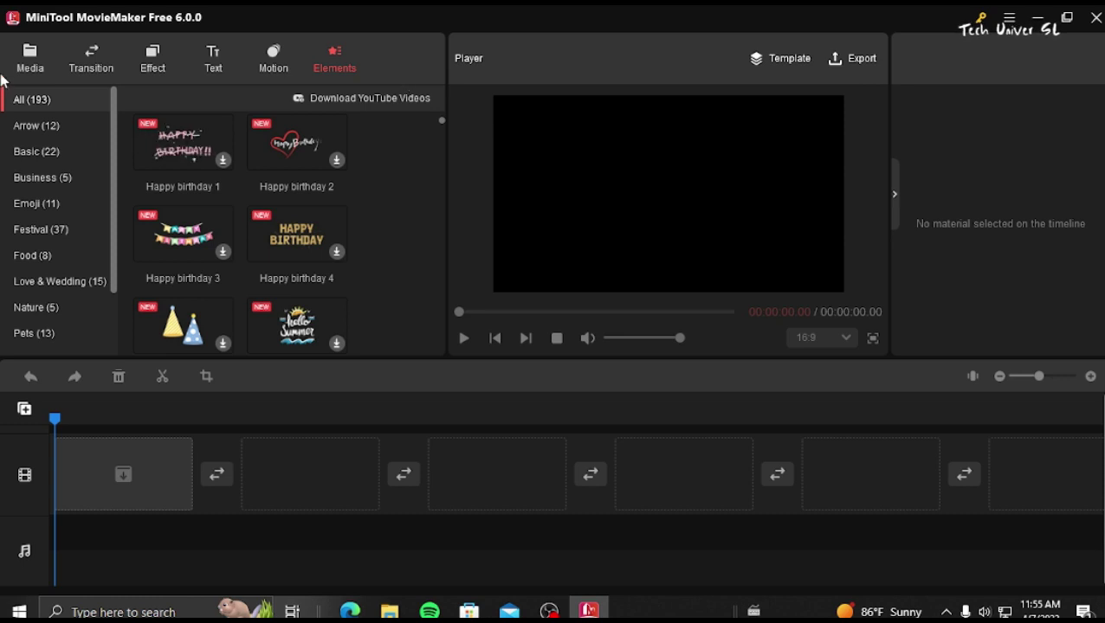
pyautogui.click(30, 60)
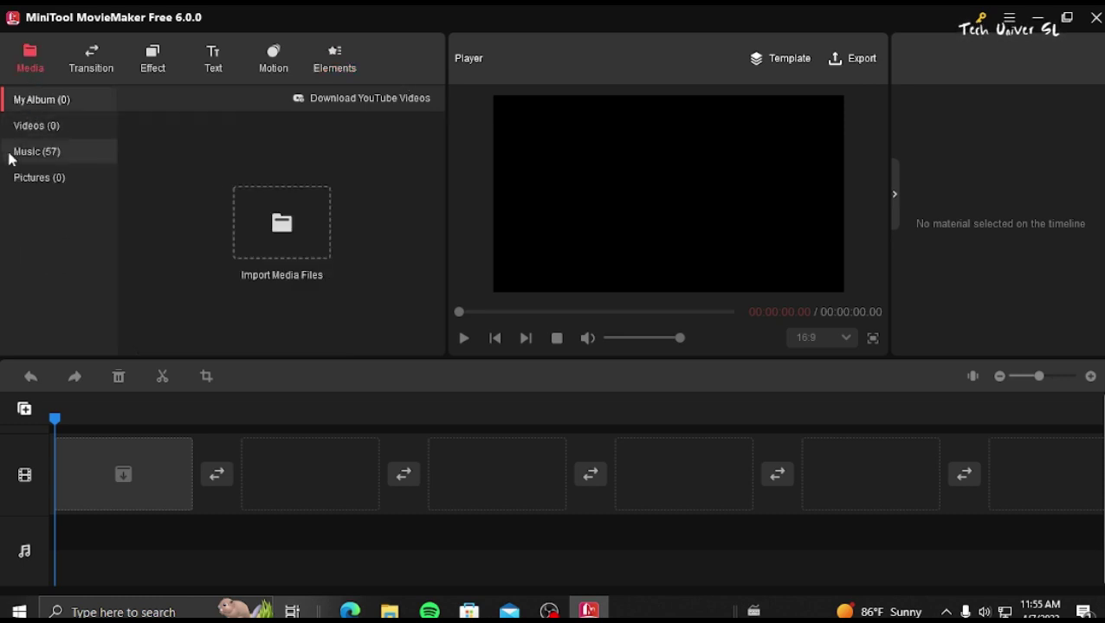
# Restore the editor window to a smaller size and browse for media to import in the video folder on local disk (D:).
pyautogui.moveTo(685, 1); pyautogui.dragTo(730, 17)
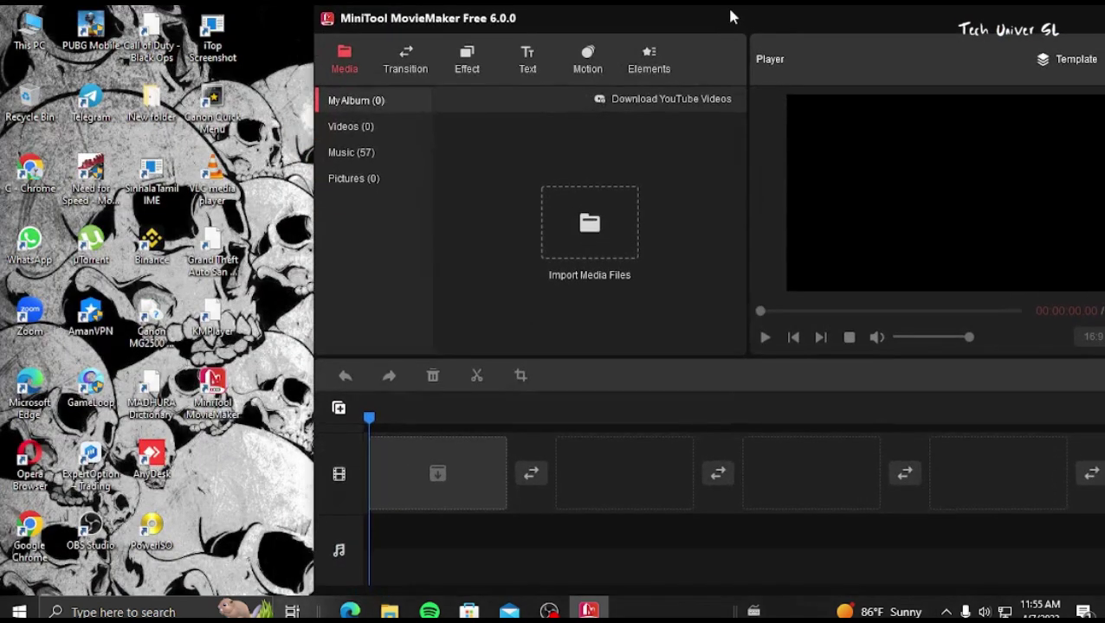
pyautogui.click(588, 224)
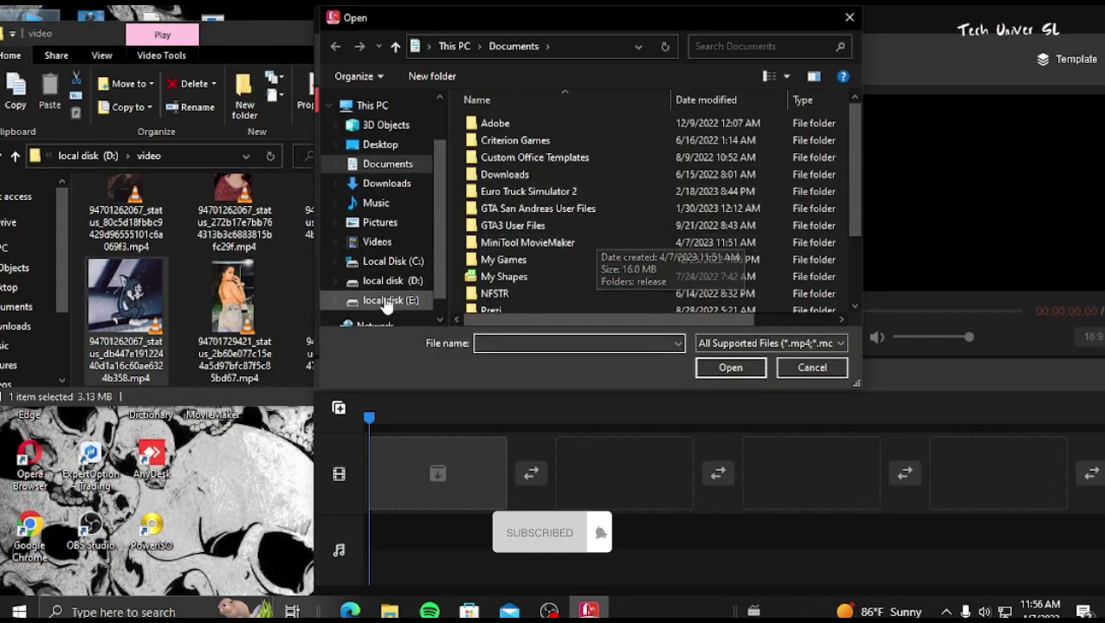
pyautogui.scroll(-1, 387, 294)
pyautogui.click(385, 234)
pyautogui.click(390, 255)
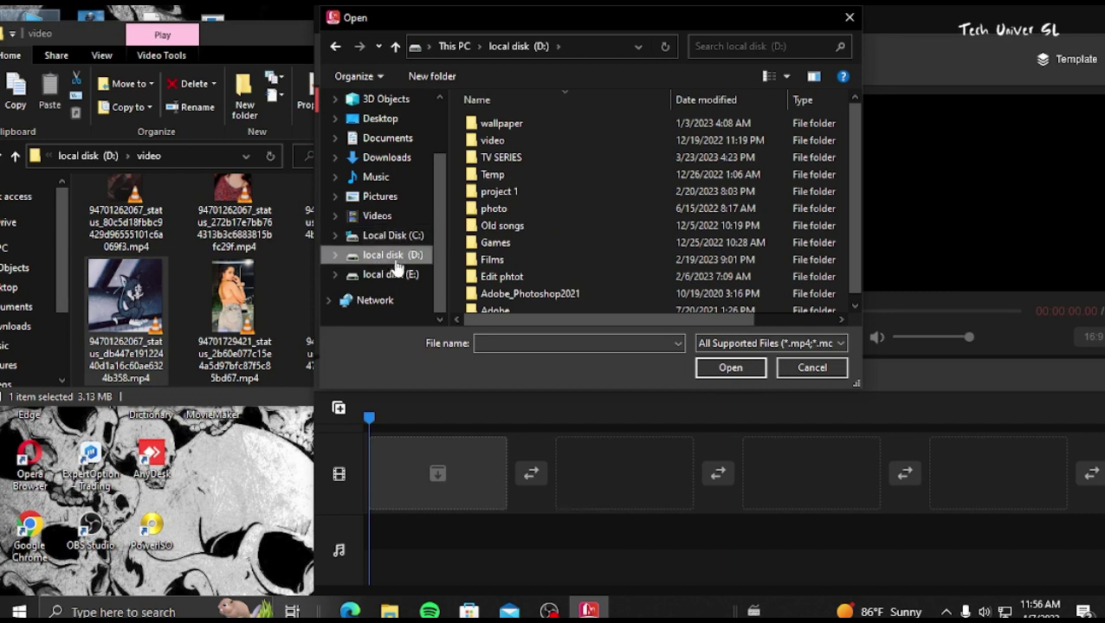
pyautogui.click(392, 273)
pyautogui.click(389, 254)
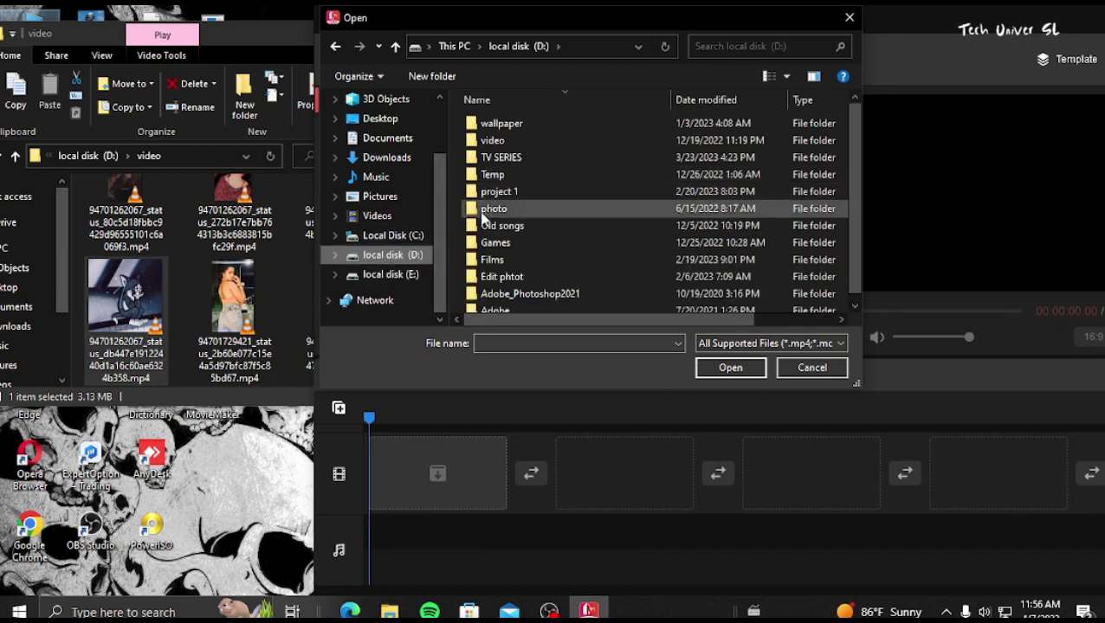
pyautogui.scroll(-1, 484, 276)
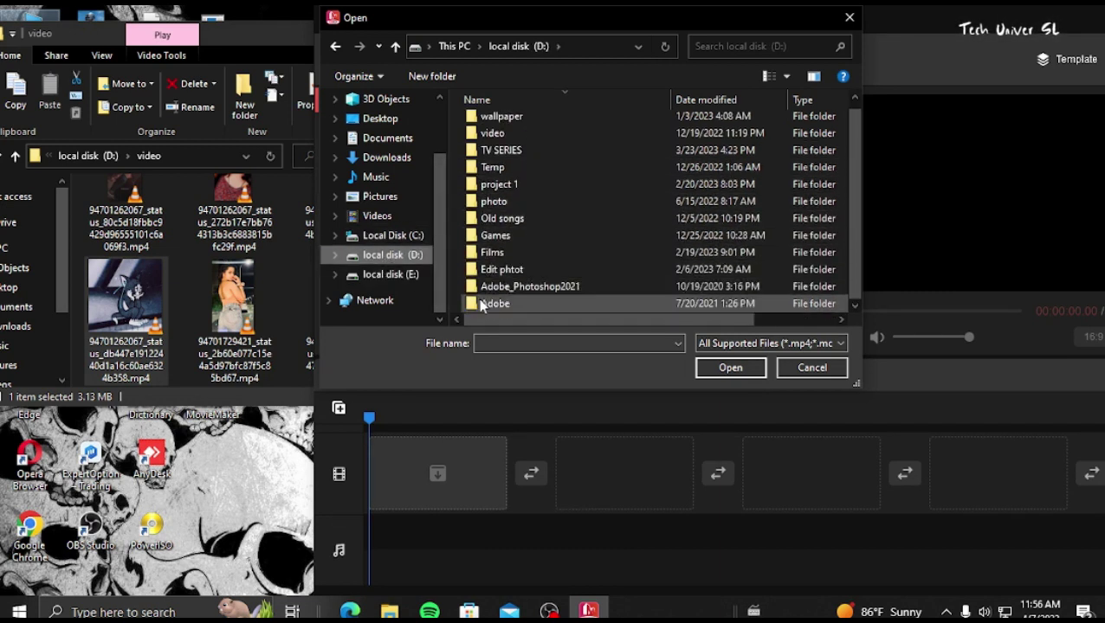
pyautogui.doubleClick(510, 135)
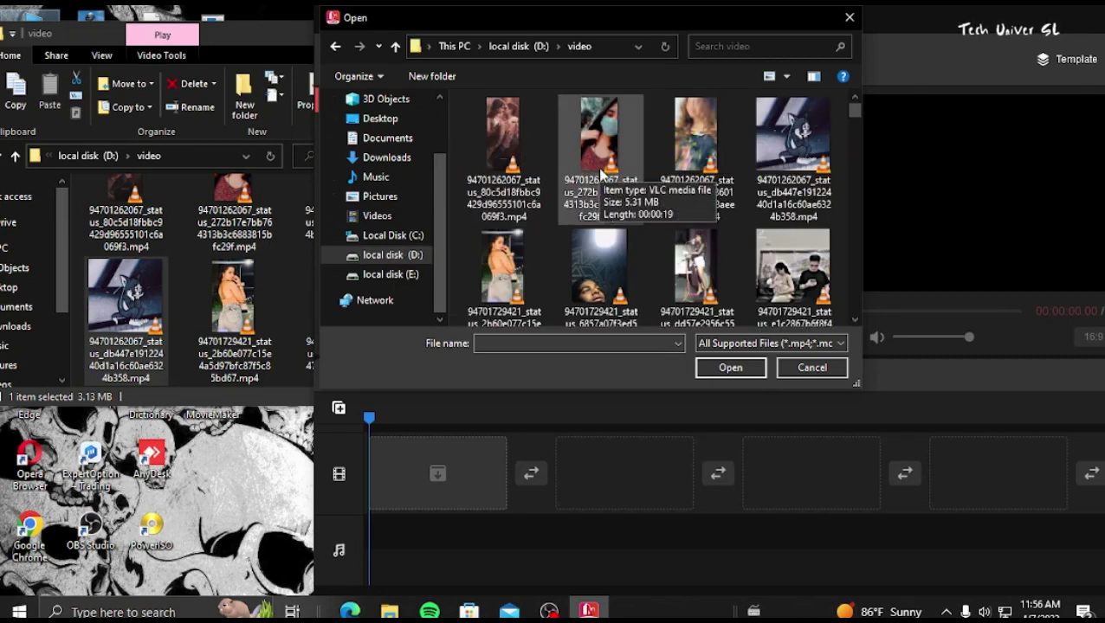
# Import the cartoon cat video from the folder into the project's album and close the File Explorer window.
pyautogui.scroll(-1, 609, 251)
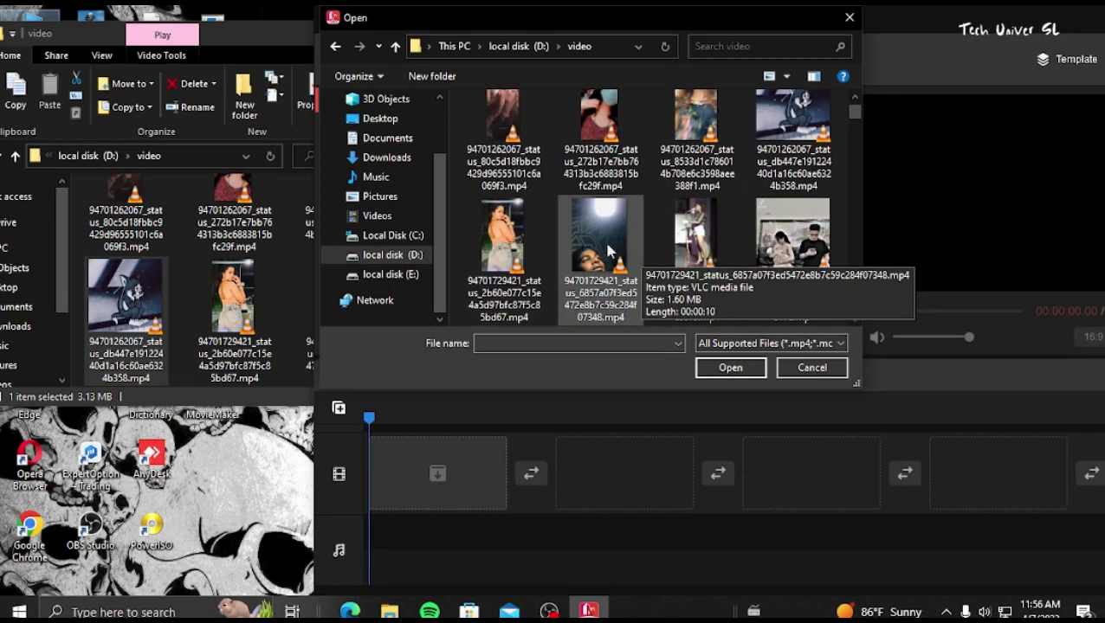
pyautogui.scroll(-3, 689, 225)
pyautogui.scroll(3, 779, 173)
pyautogui.doubleClick(811, 135)
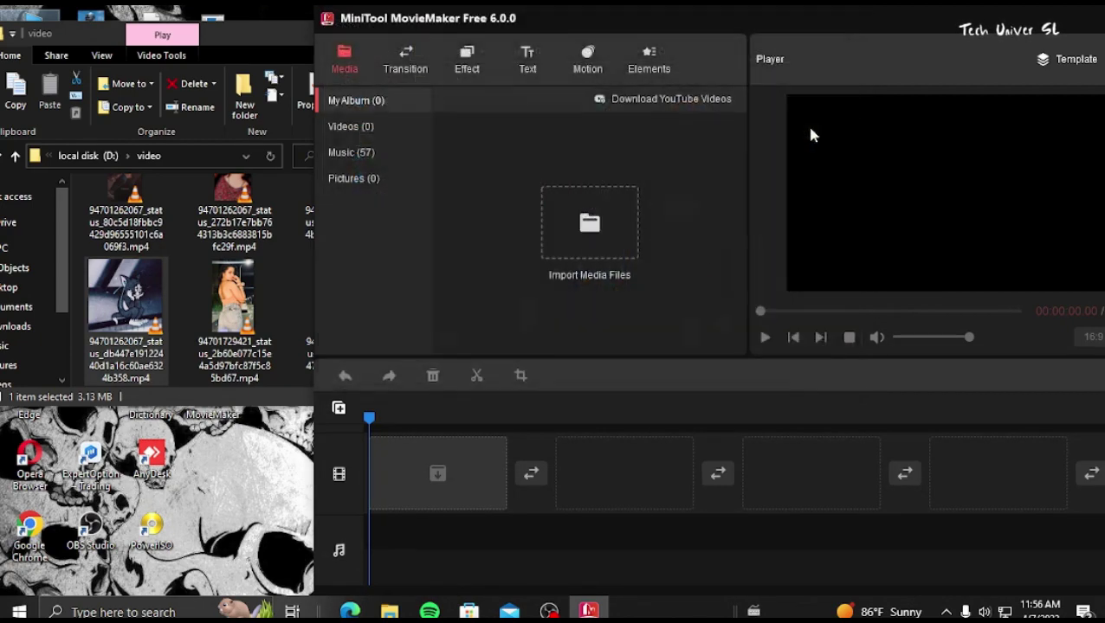
pyautogui.click(224, 50)
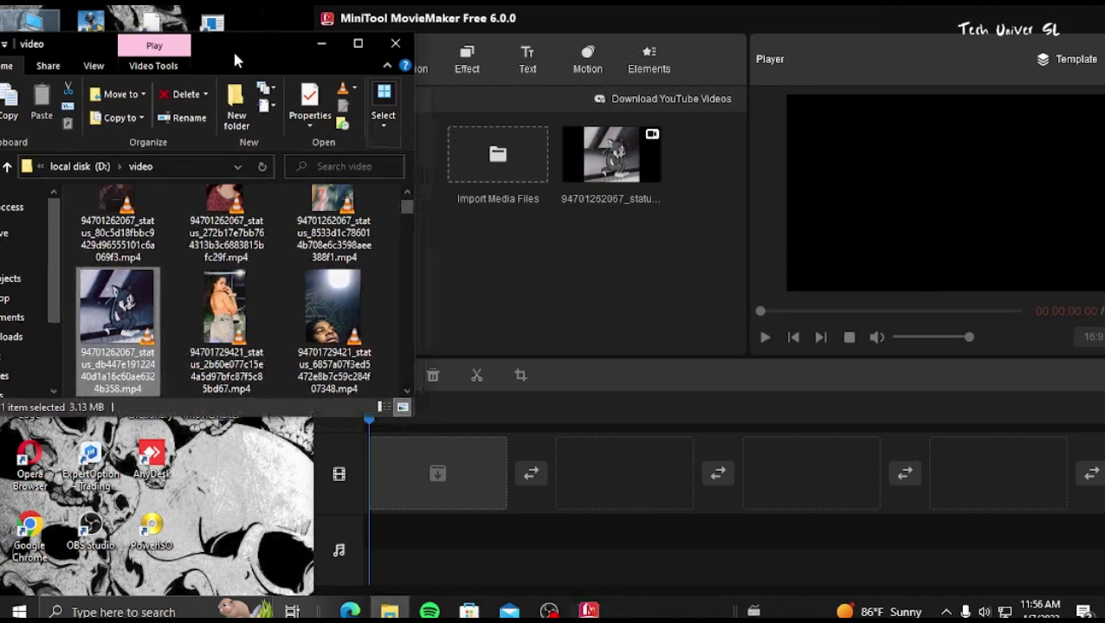
pyautogui.click(395, 42)
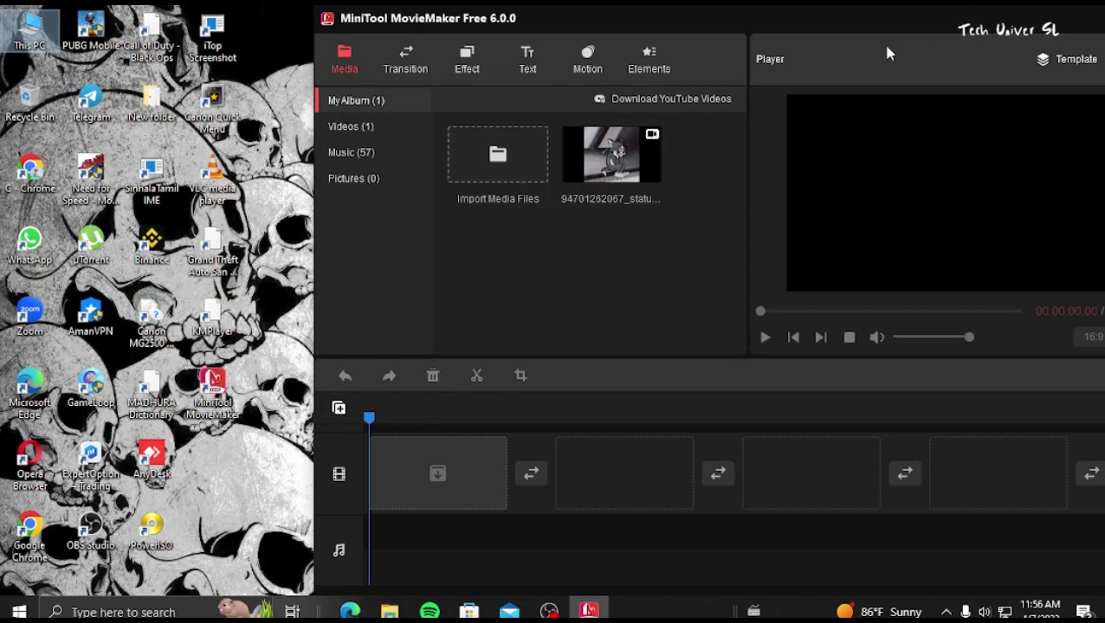
# Maximize the editor window, place the imported cat video in the video track's first slot and briefly play it back.
pyautogui.moveTo(746, 34); pyautogui.dragTo(447, 81)
pyautogui.doubleClick(447, 82)
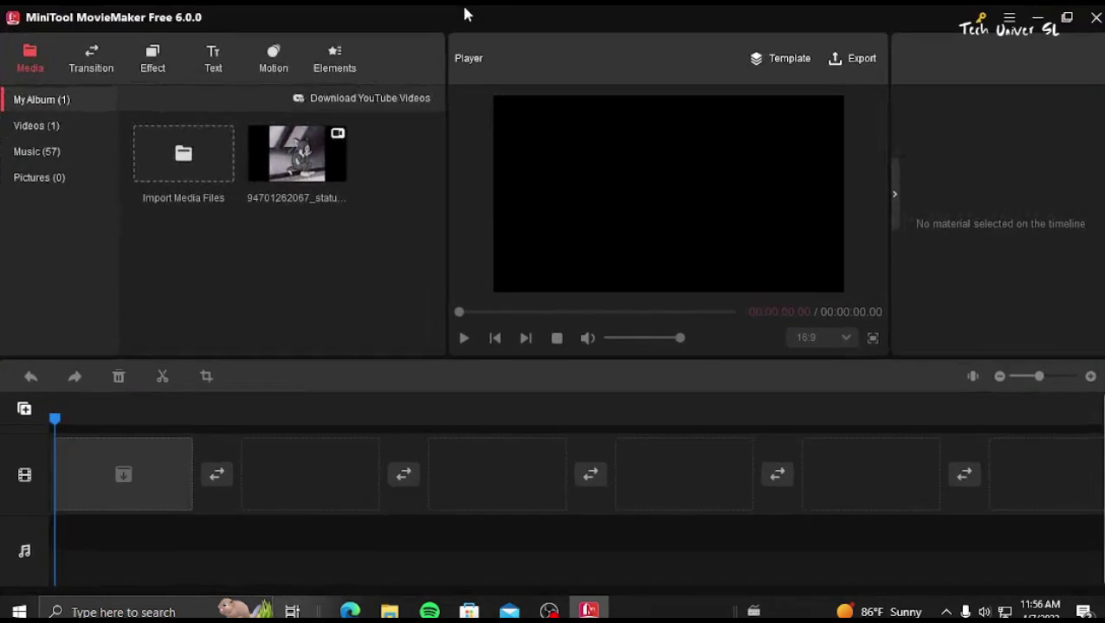
pyautogui.moveTo(275, 168); pyautogui.dragTo(151, 483)
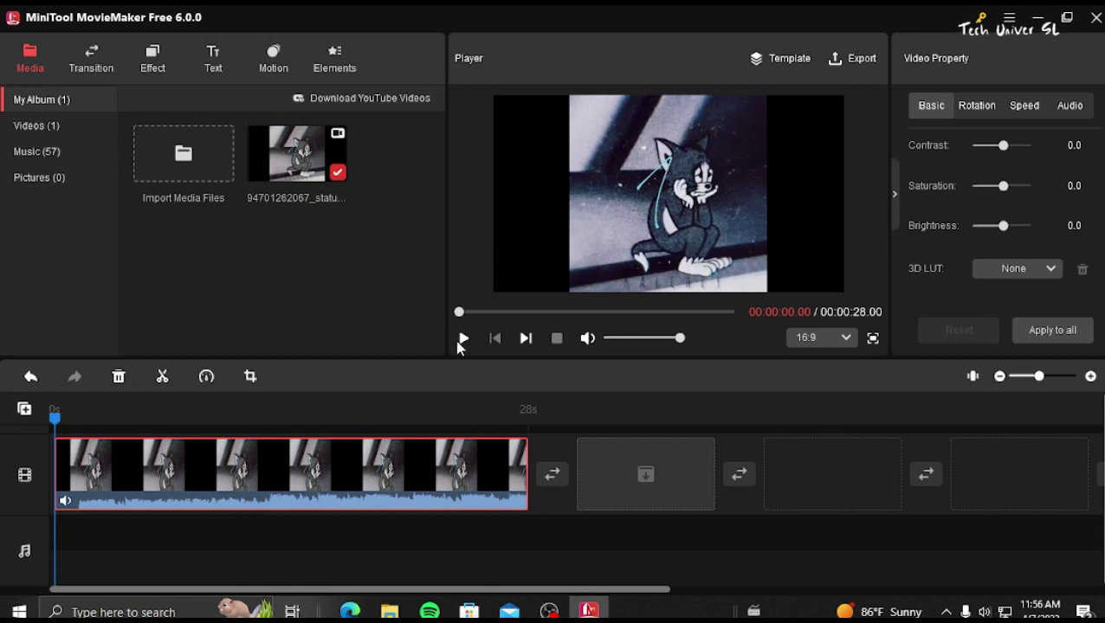
pyautogui.click(461, 339)
pyautogui.click(462, 341)
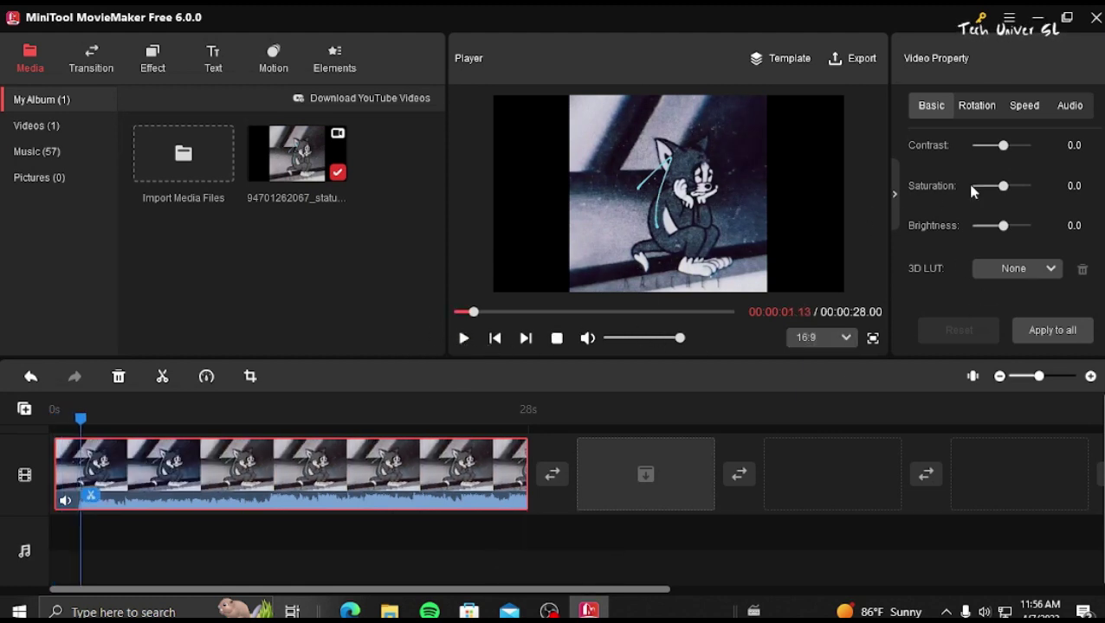
# Set the clip's contrast to -40.5 and its brightness to -14.4 in the basic video properties.
pyautogui.moveTo(1003, 146)
pyautogui.mouseDown()
pyautogui.moveTo(1022, 147)
pyautogui.moveTo(991, 147)
pyautogui.mouseUp()
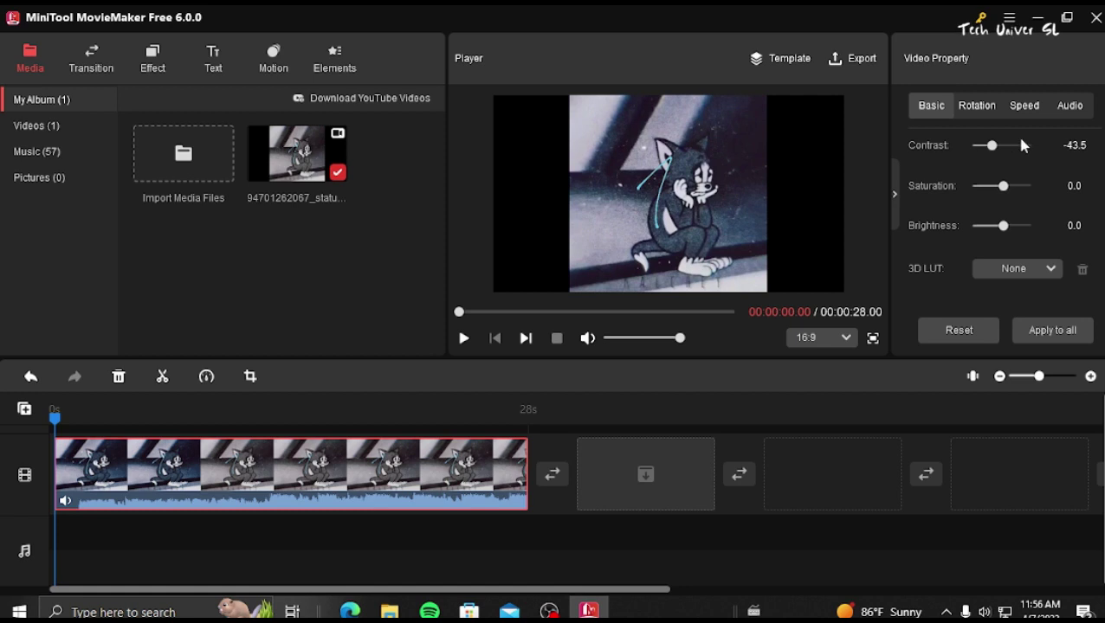
pyautogui.click(993, 145)
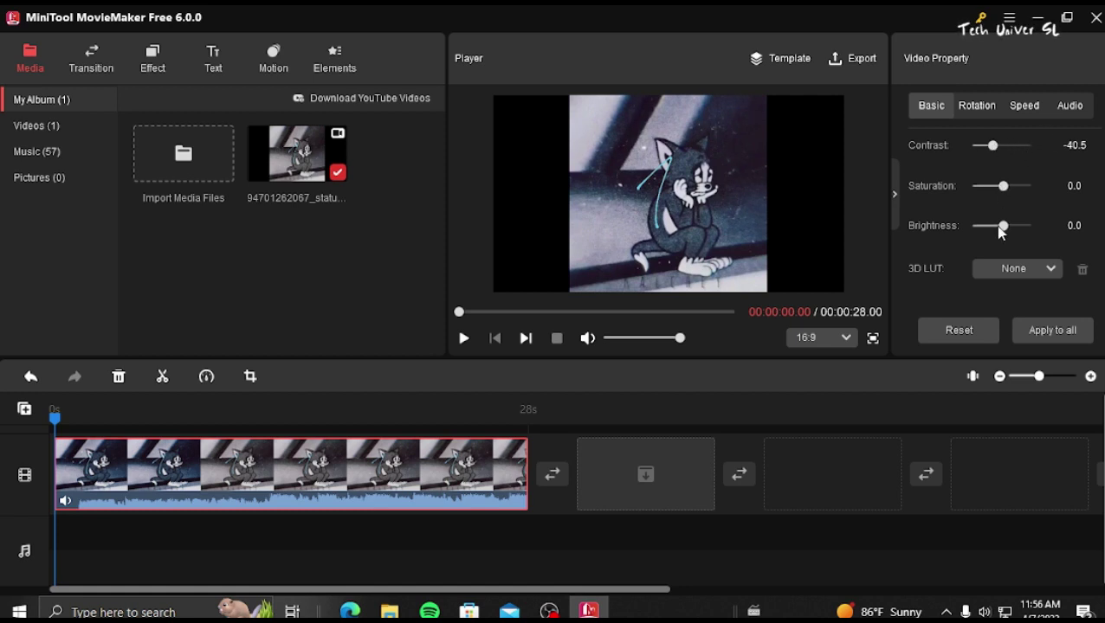
pyautogui.moveTo(1002, 225)
pyautogui.mouseDown()
pyautogui.moveTo(1030, 226)
pyautogui.moveTo(1002, 227)
pyautogui.mouseUp()
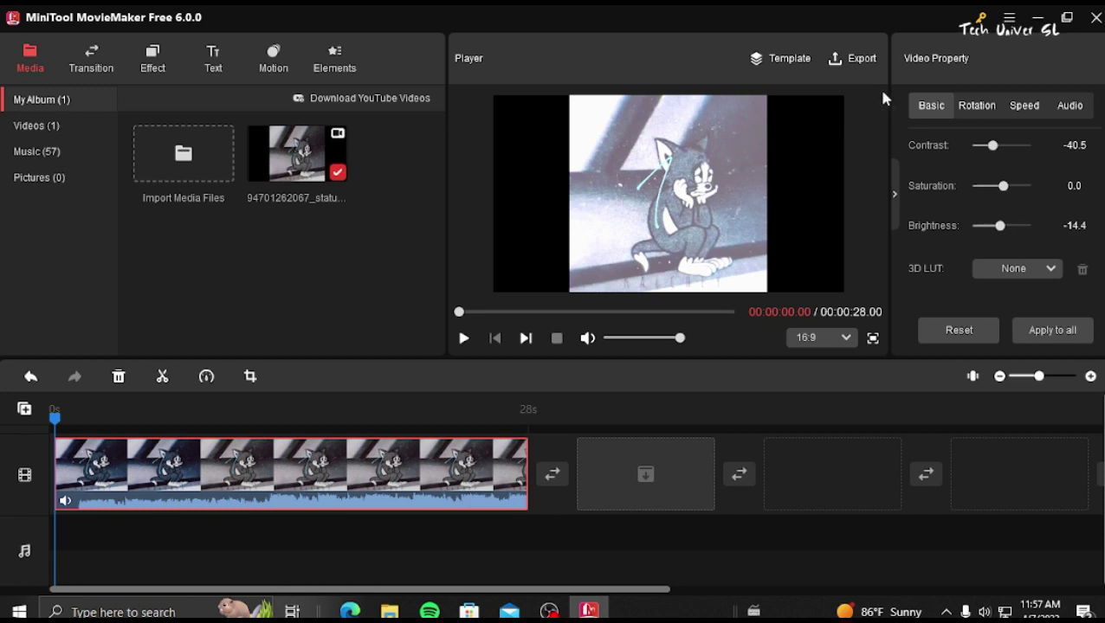
# Look through the clip's rotation, speed and audio properties.
pyautogui.click(976, 105)
pyautogui.click(1024, 108)
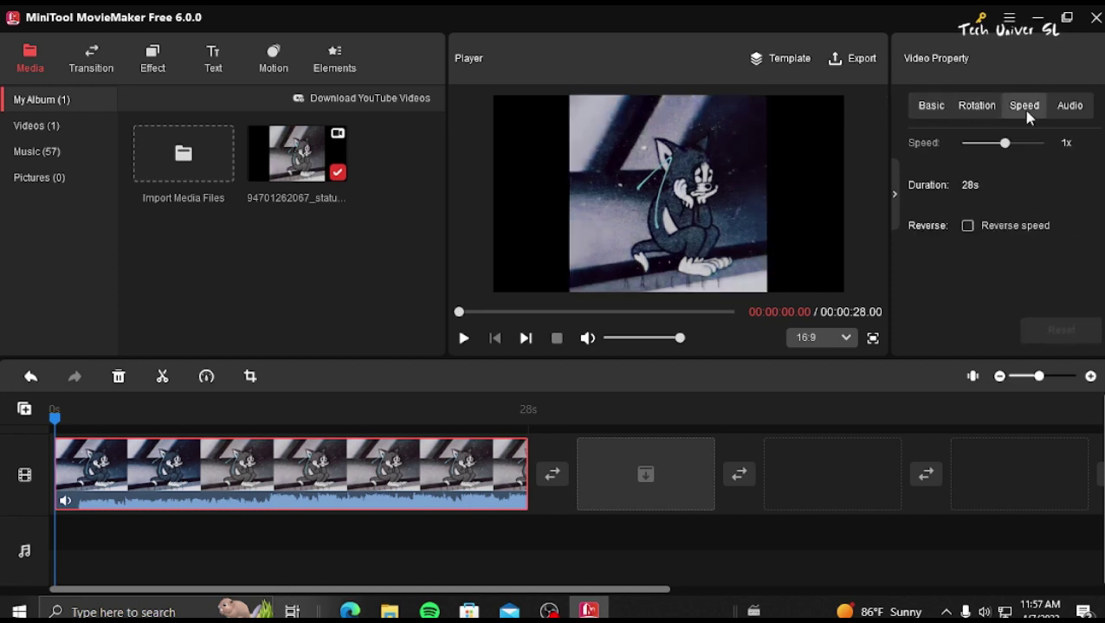
pyautogui.click(1069, 108)
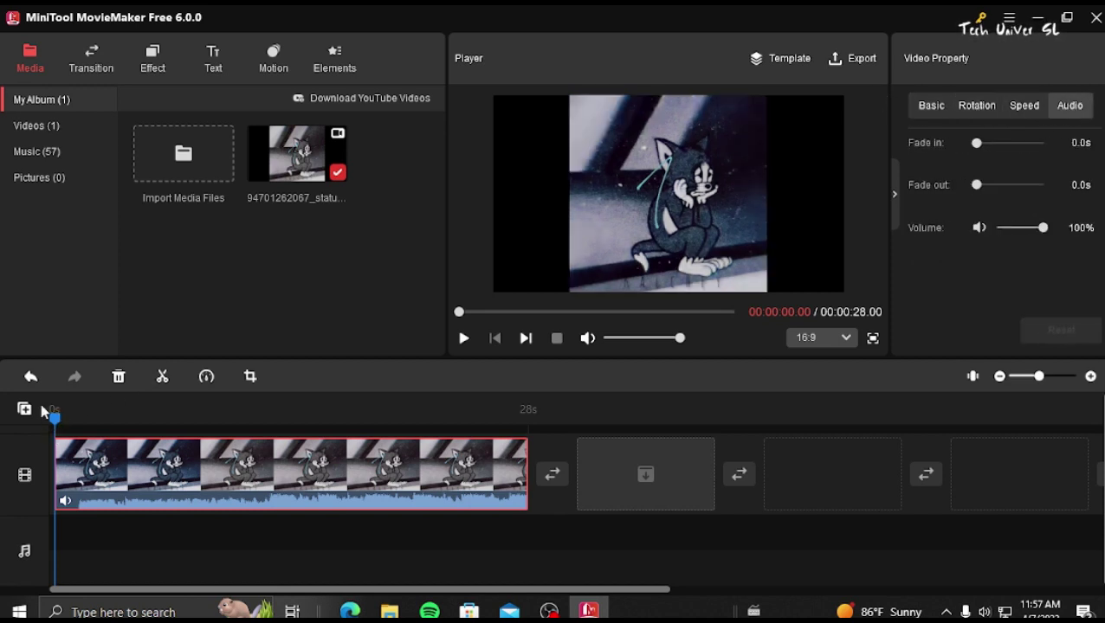
# Split the clip at about 00:00:09.10 on the timeline using Quick Split.
pyautogui.moveTo(54, 419); pyautogui.dragTo(91, 421)
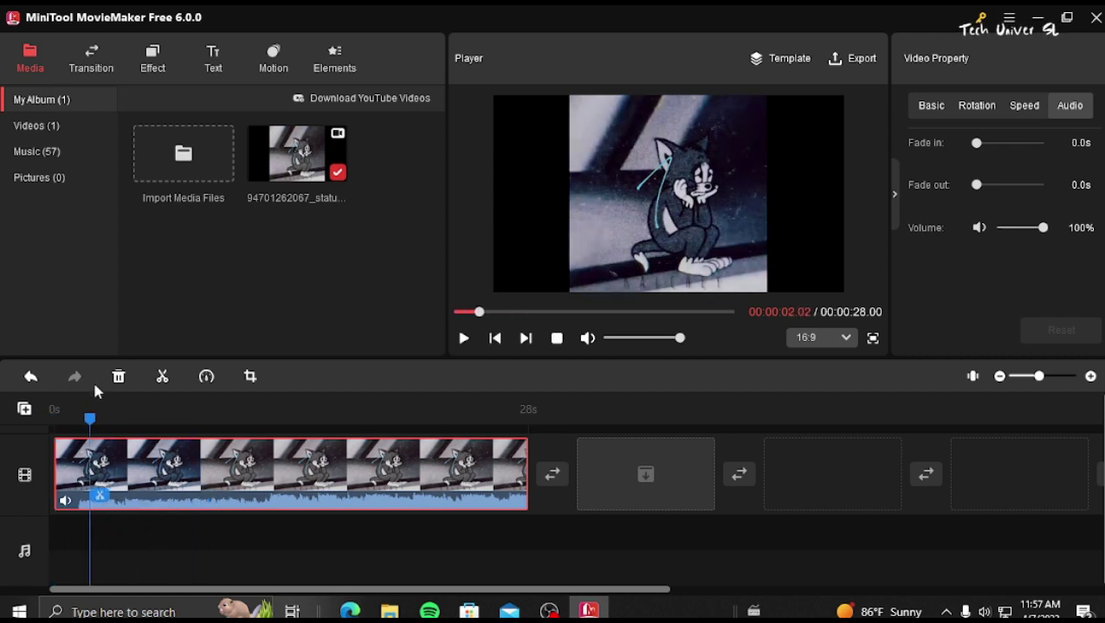
pyautogui.click(55, 415)
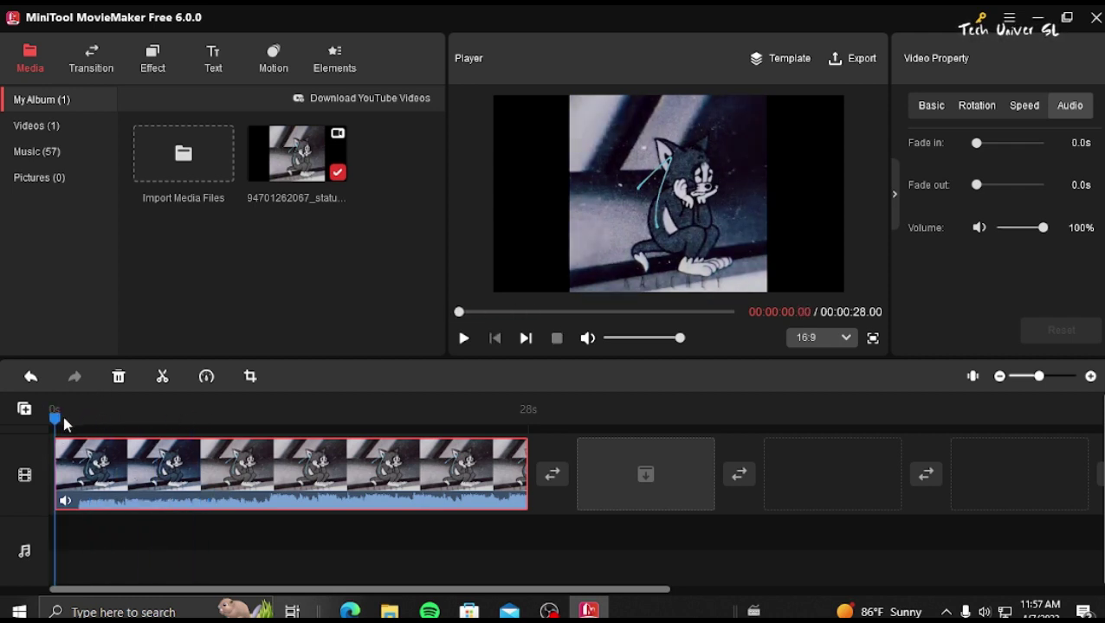
pyautogui.moveTo(55, 419); pyautogui.dragTo(214, 419)
pyautogui.click(161, 375)
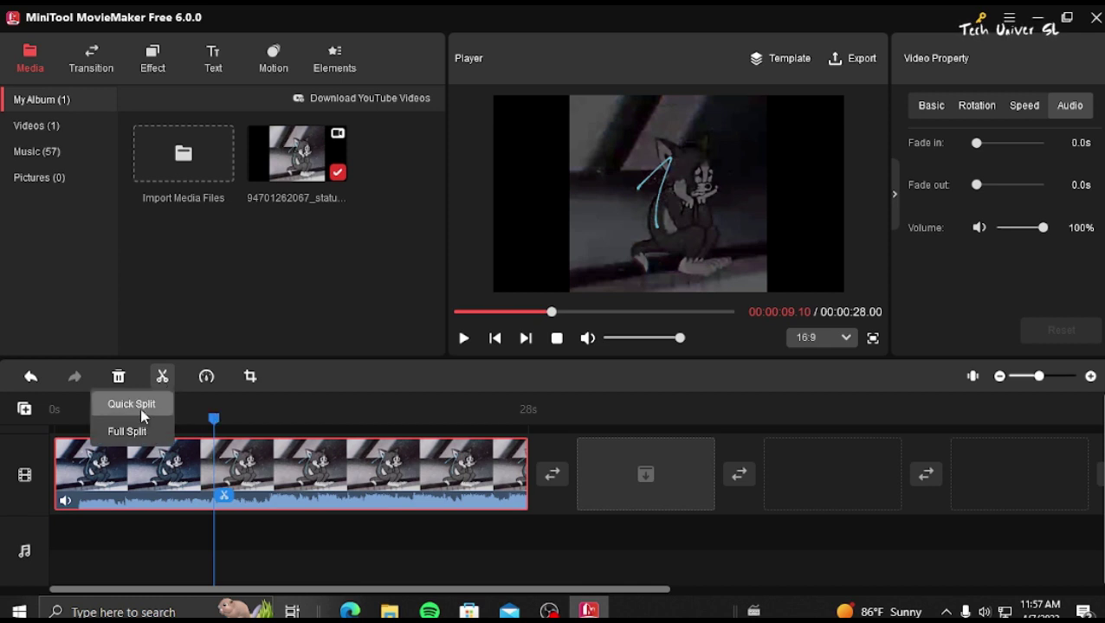
pyautogui.click(139, 404)
# Play the video from around the split point, pause it and return the playhead to the start.
pyautogui.moveTo(264, 419); pyautogui.dragTo(212, 419)
pyautogui.click(465, 342)
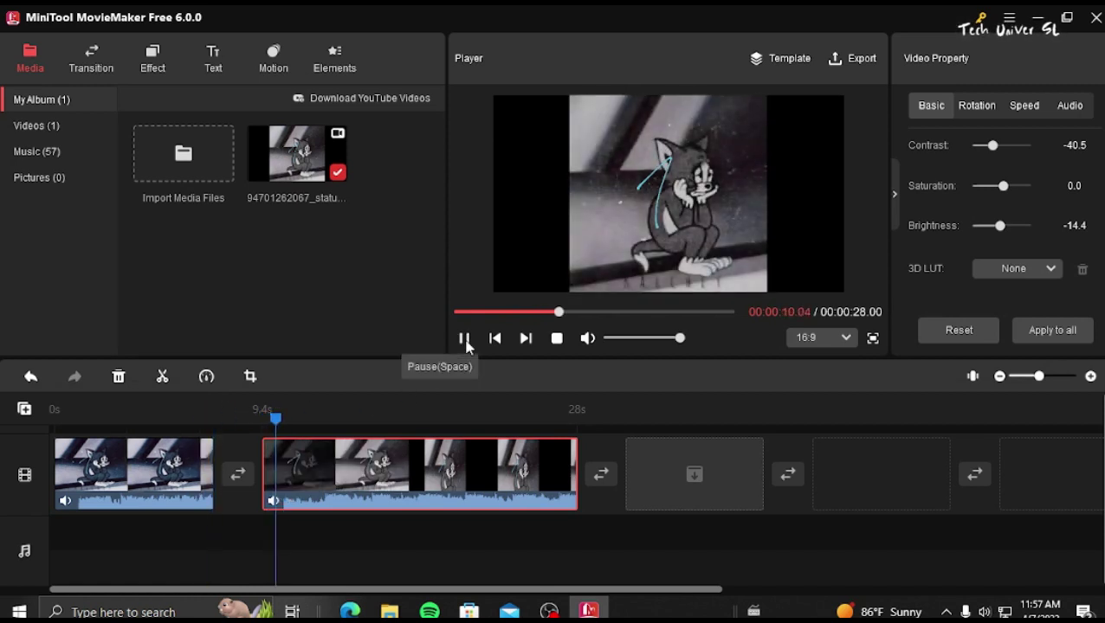
pyautogui.click(465, 342)
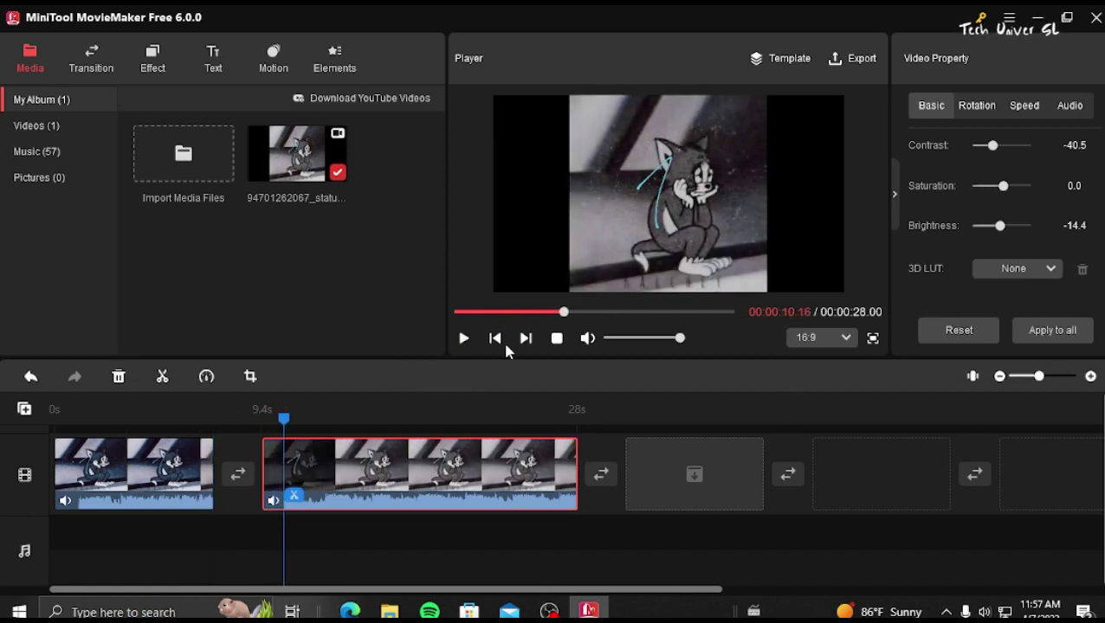
pyautogui.click(495, 338)
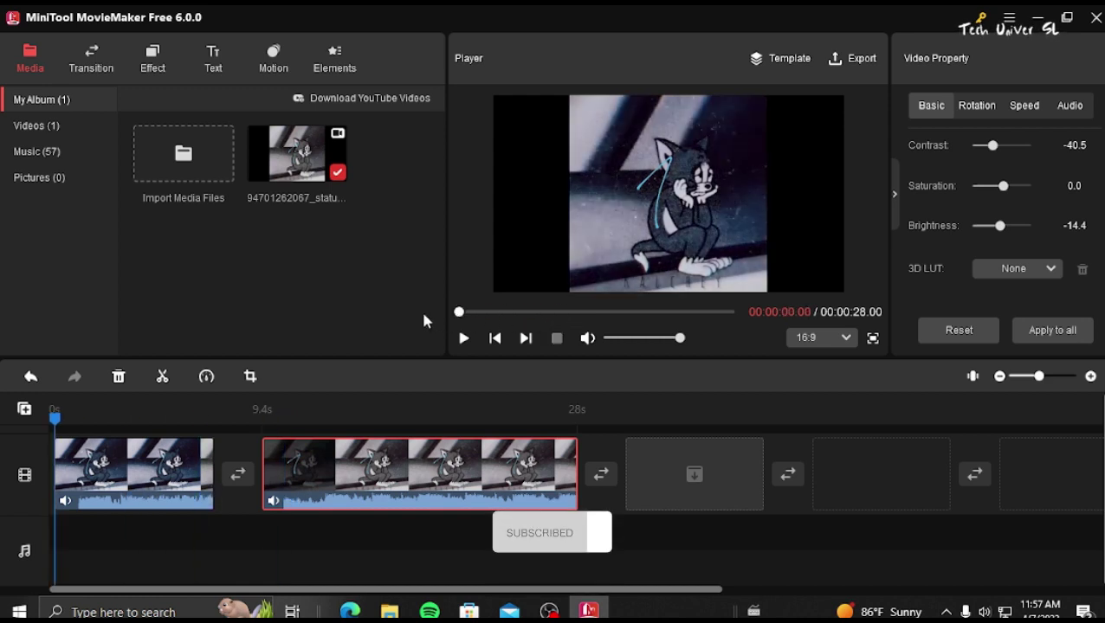
# Browse the music library, then check the PC and Device export settings and close the export dialog without exporting.
pyautogui.click(39, 128)
pyautogui.click(47, 156)
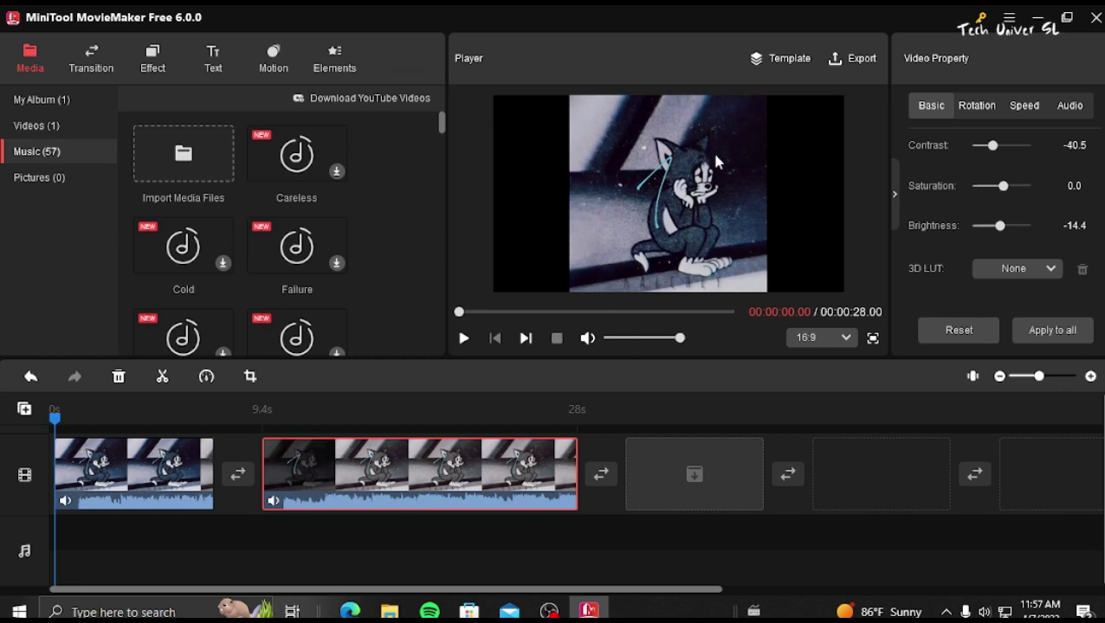
pyautogui.click(857, 59)
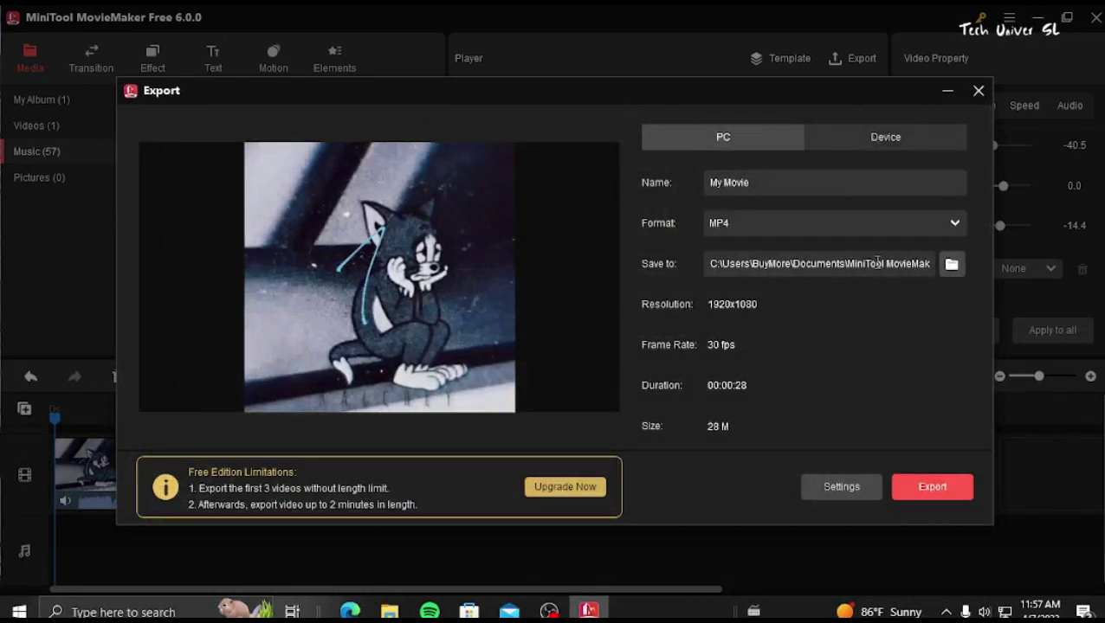
pyautogui.click(858, 143)
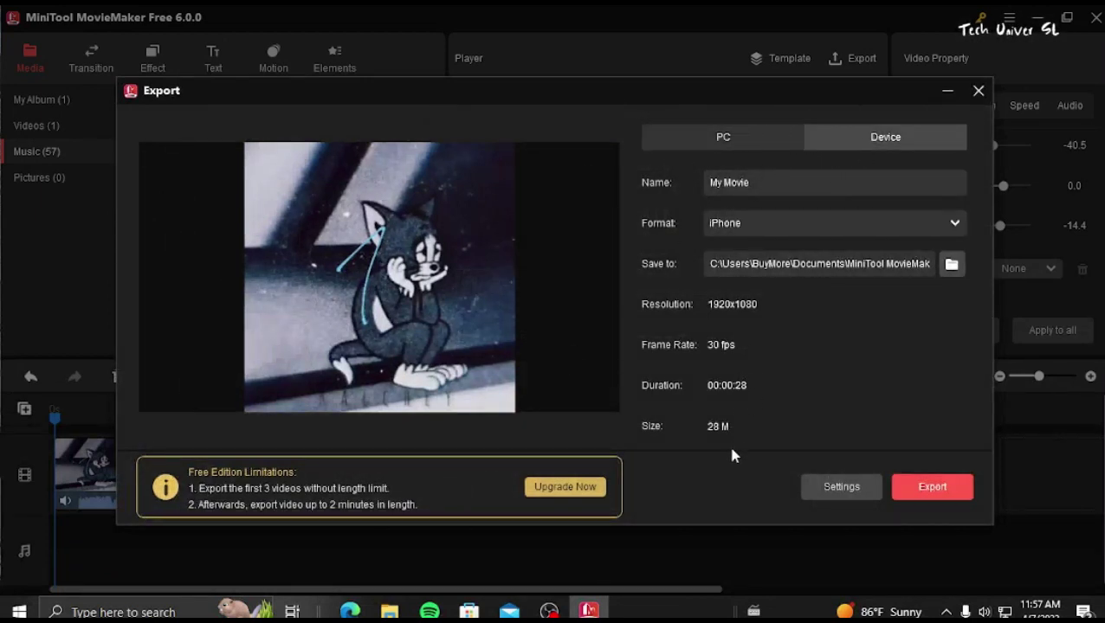
pyautogui.click(686, 149)
pyautogui.click(977, 90)
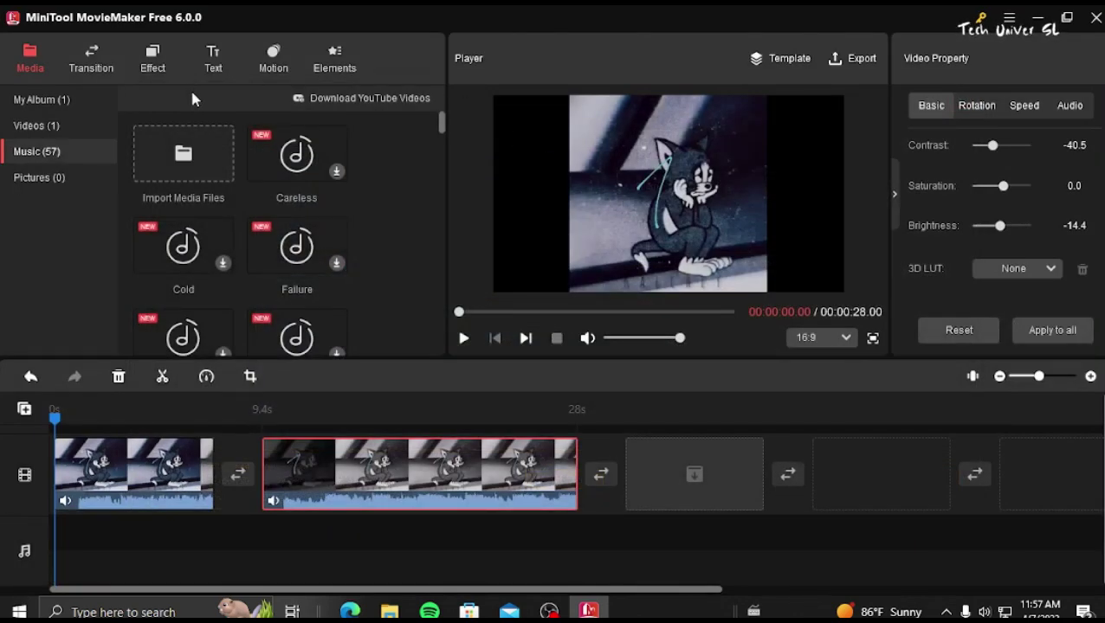
# Restore the editor window to a smaller size, minimize it and close MiniTool MovieMaker.
pyautogui.moveTo(658, 17); pyautogui.dragTo(484, 36)
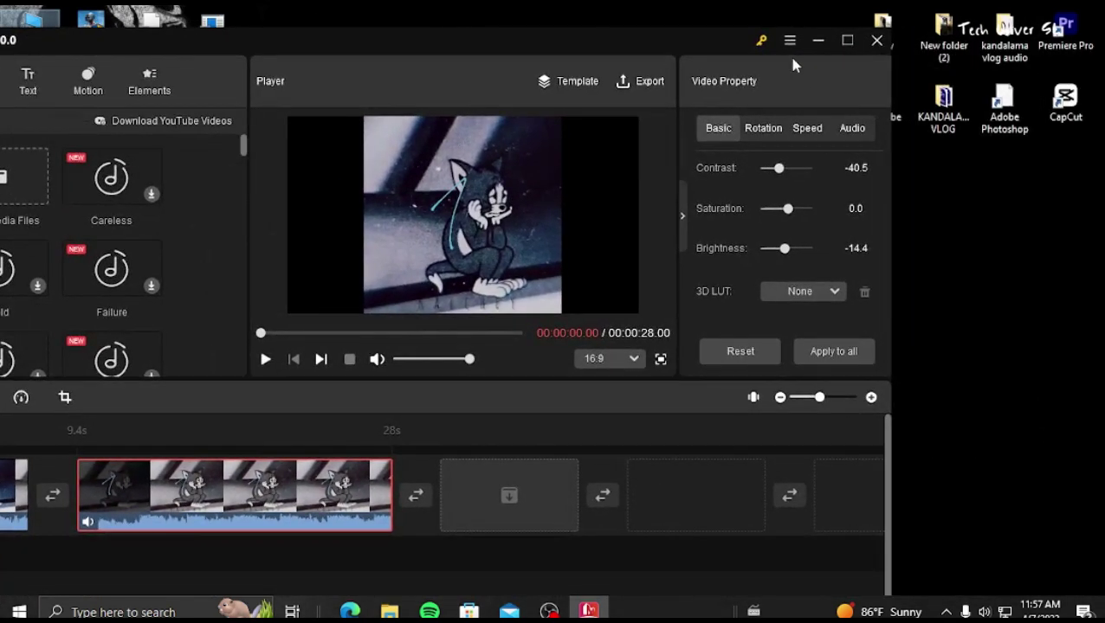
pyautogui.click(818, 37)
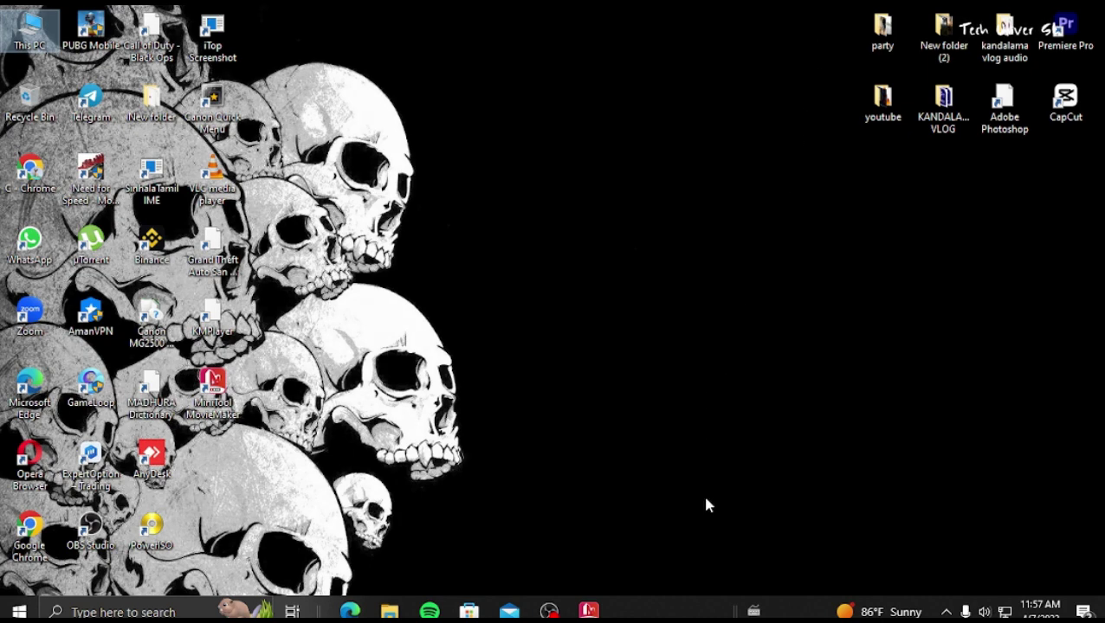
pyautogui.moveTo(588, 611)
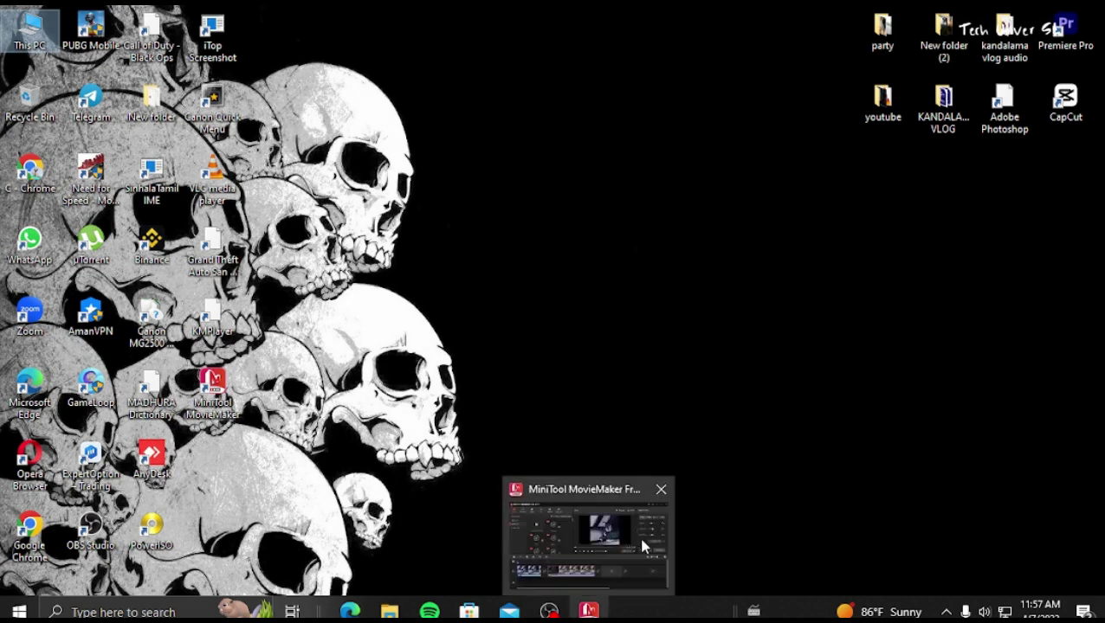
pyautogui.click(663, 492)
pyautogui.click(552, 367)
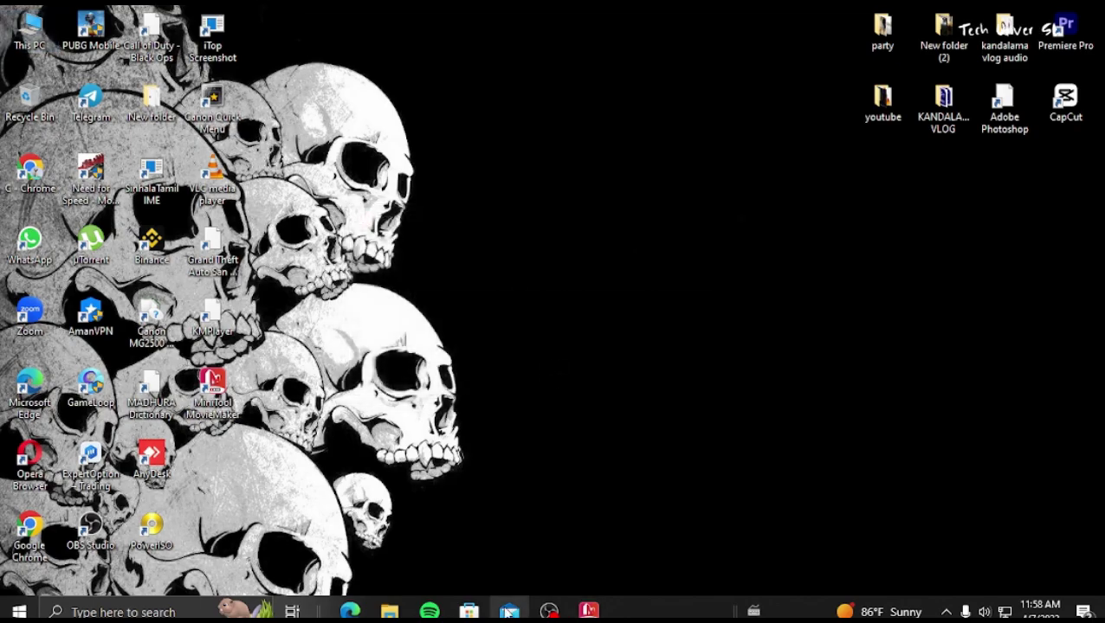